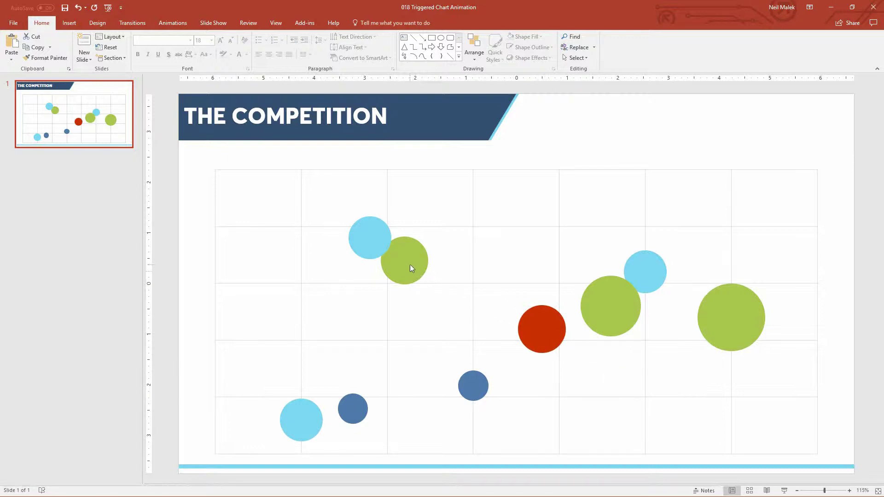
# Select the bubble chart and duplicate the slide with Ctrl+D.
pyautogui.moveTo(411, 265)
pyautogui.moveTo(637, 291)
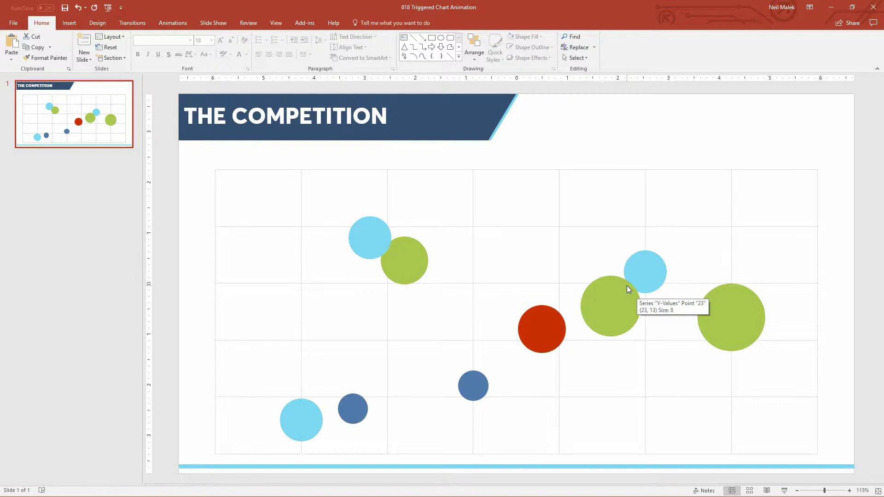
pyautogui.click(614, 213)
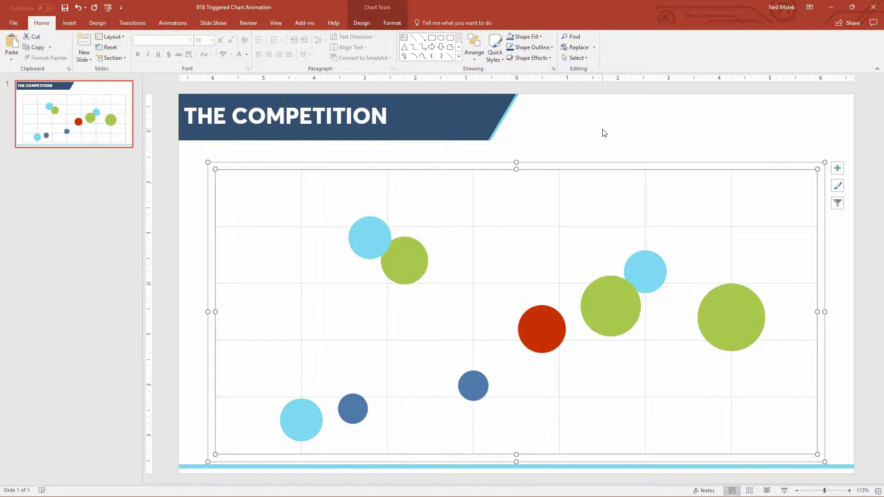
pyautogui.click(499, 160)
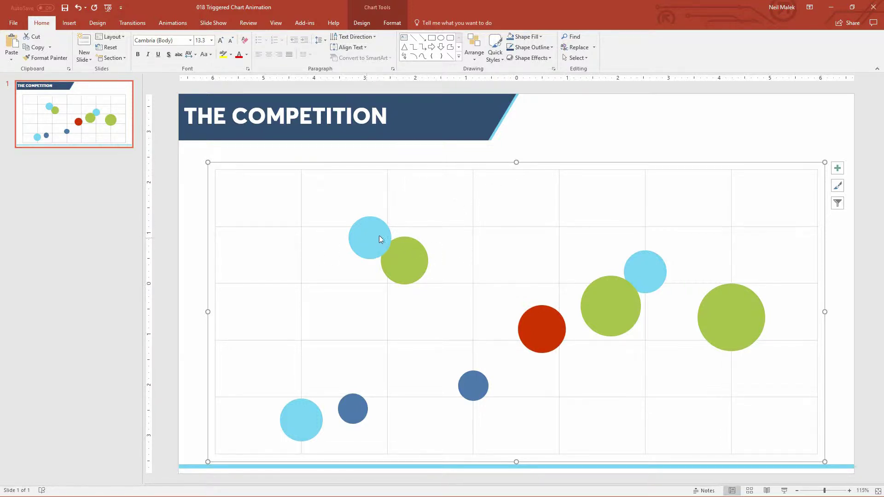
pyautogui.moveTo(384, 239)
pyautogui.moveTo(412, 271)
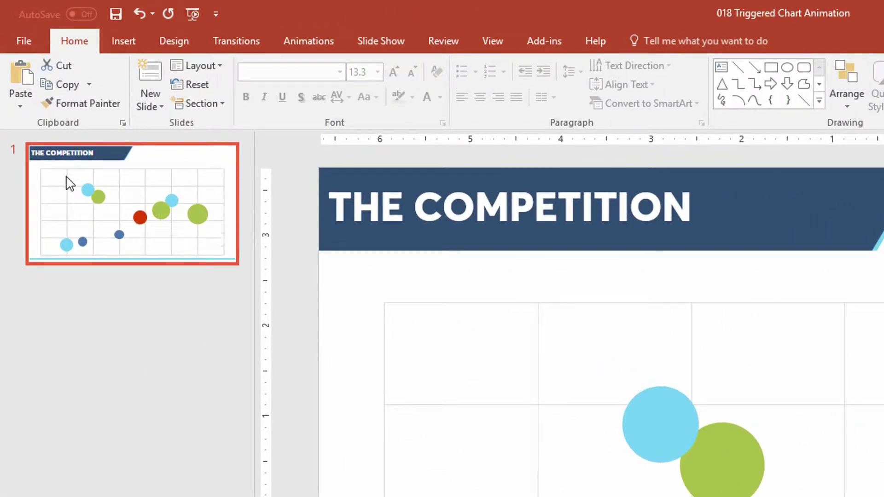
pyautogui.hotkey('ctrl', 'd')
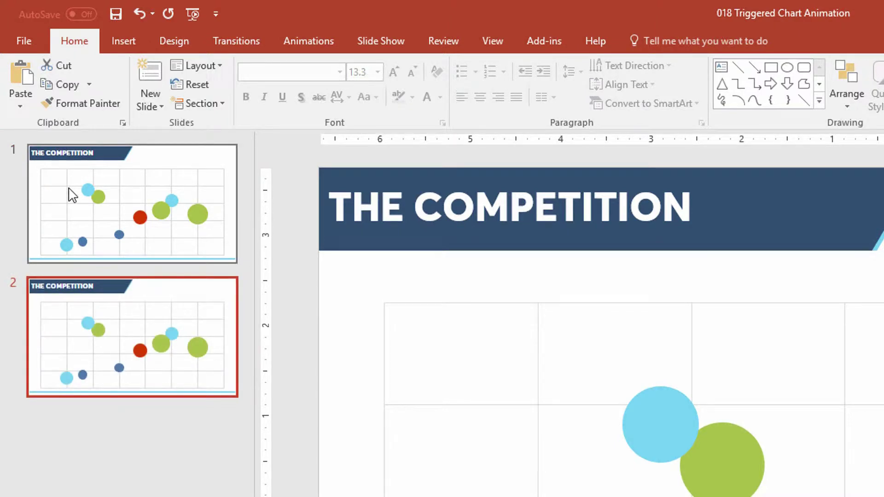
# Hide the original slide 1 from the slide show.
pyautogui.click(109, 192)
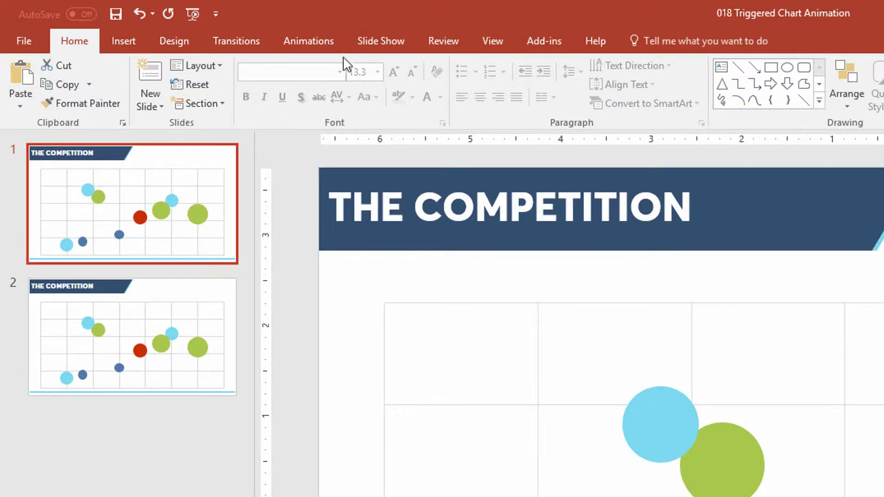
pyautogui.click(374, 40)
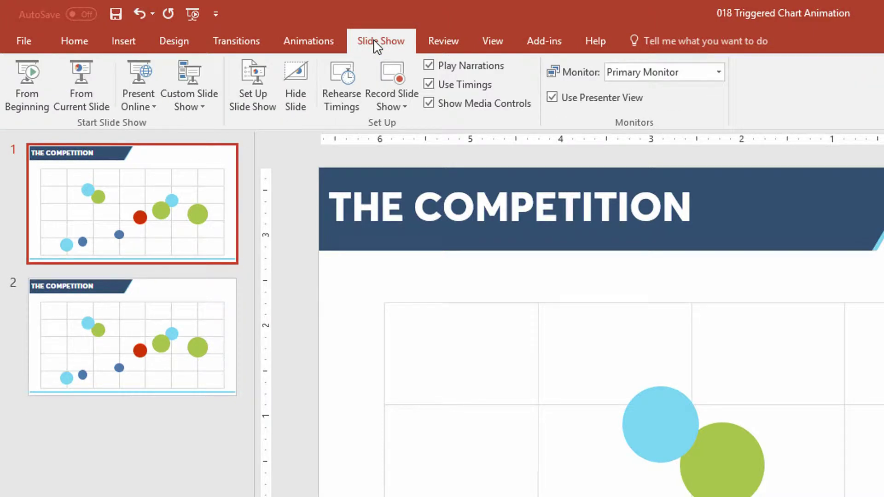
pyautogui.click(295, 89)
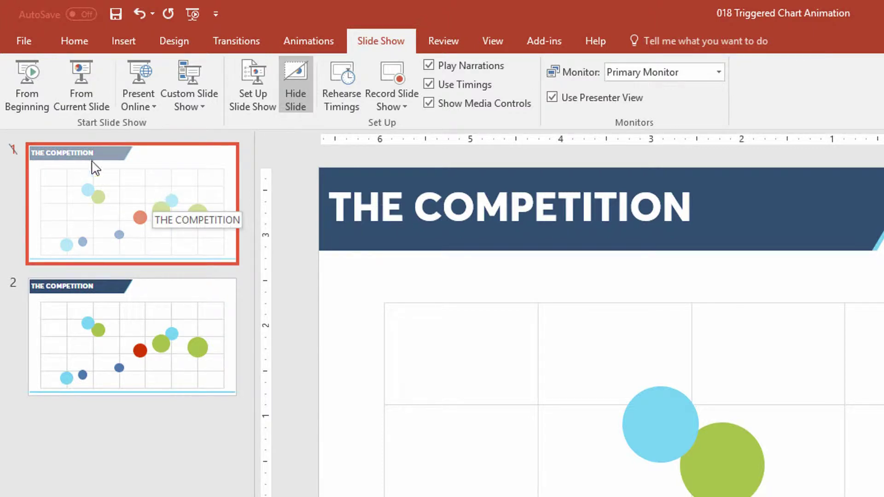
pyautogui.click(122, 40)
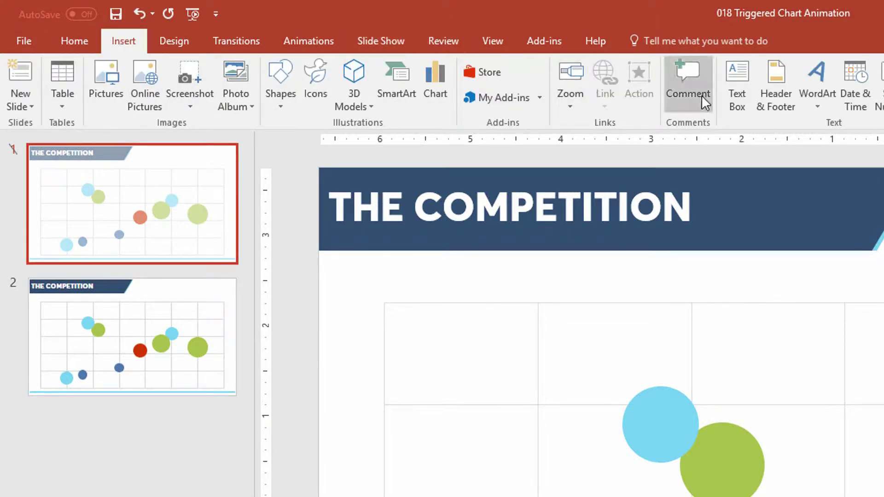
# Add a text box over the chart reading 'ORIGINAL DATA - DO NOT DELETE' in capitals.
pyautogui.click(736, 93)
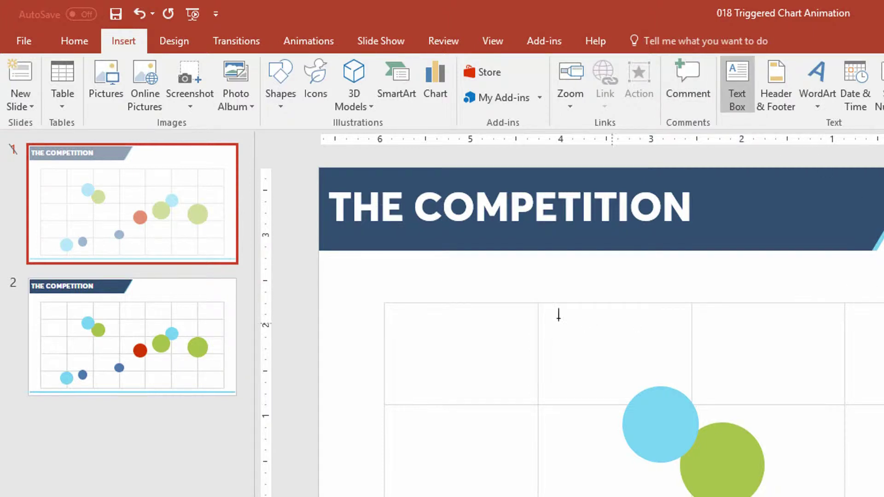
pyautogui.moveTo(458, 282); pyautogui.dragTo(866, 488)
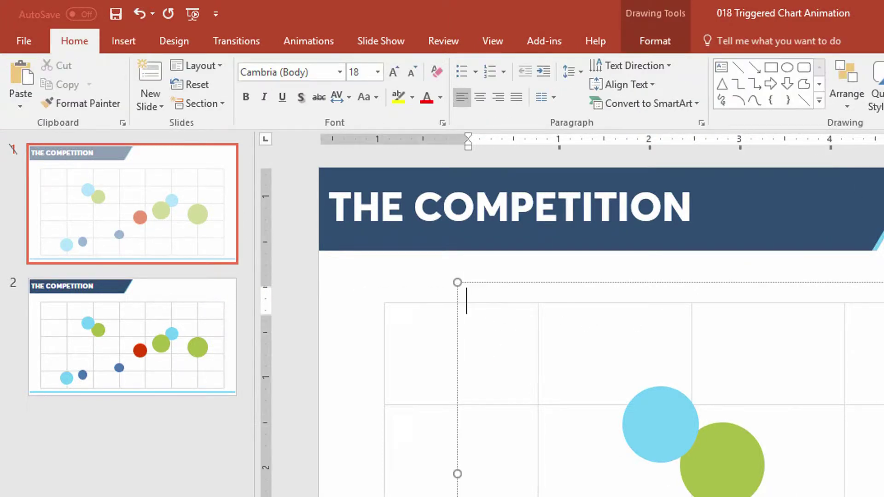
pyautogui.press('capslock')
pyautogui.write('ORIG')
pyautogui.write('INAL DATA ')
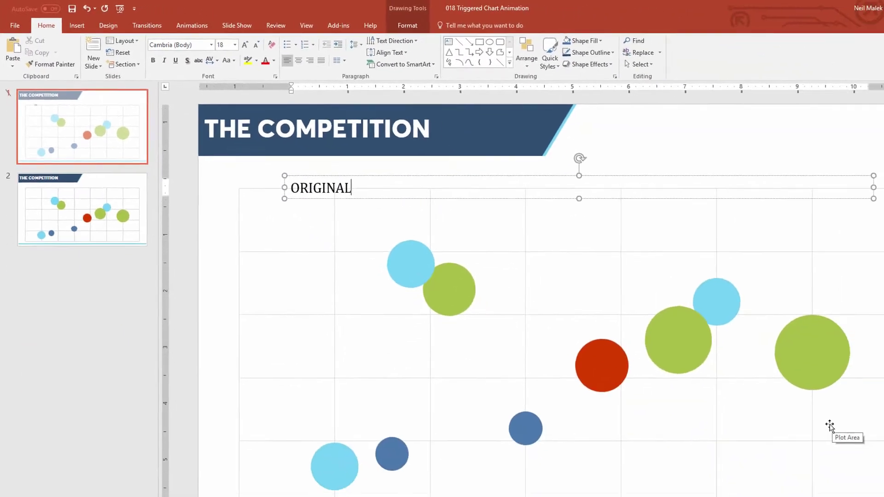
pyautogui.write('- DO NOT T')
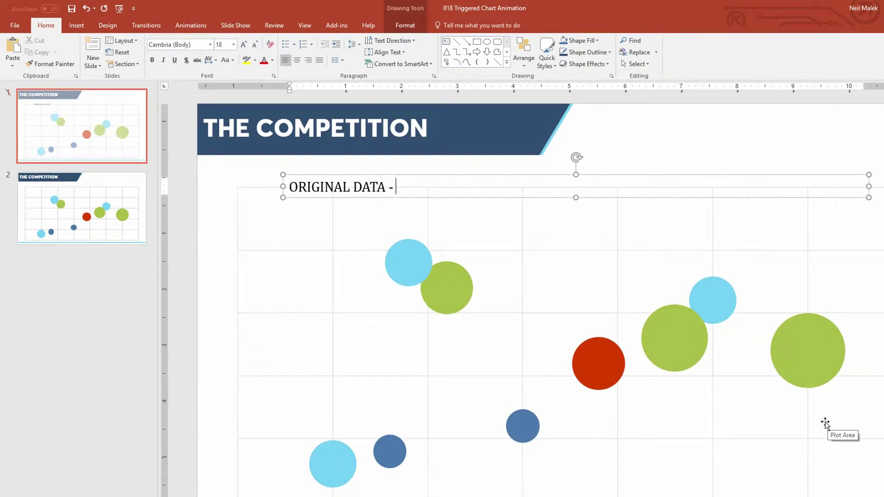
pyautogui.press('BackSpace')
pyautogui.write('DELETE')
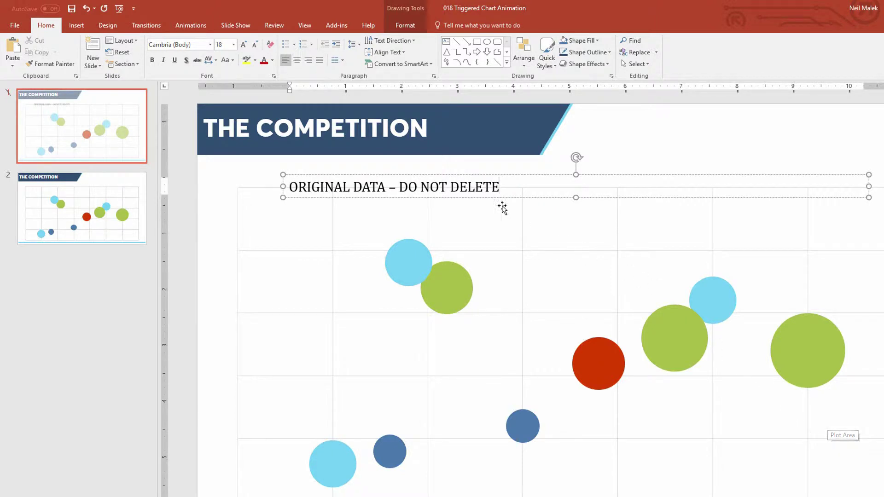
# Format the label in Averta Extrabold, 36 pt, red.
pyautogui.click(474, 177)
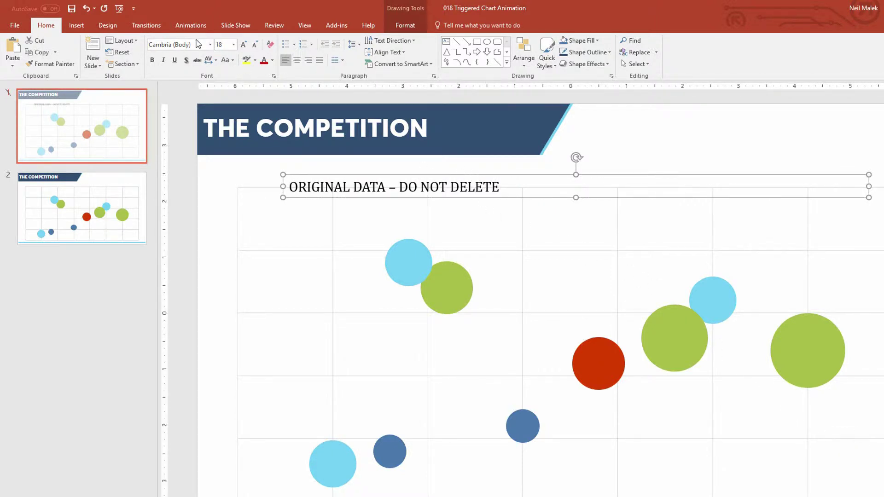
pyautogui.click(209, 45)
pyautogui.click(184, 69)
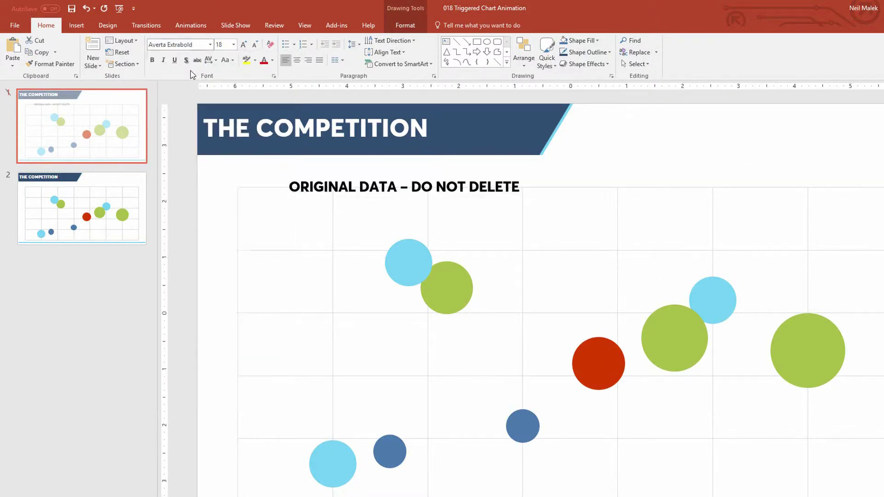
pyautogui.click(243, 45)
pyautogui.click(244, 45)
pyautogui.click(244, 45)
pyautogui.click(244, 45)
pyautogui.click(243, 45)
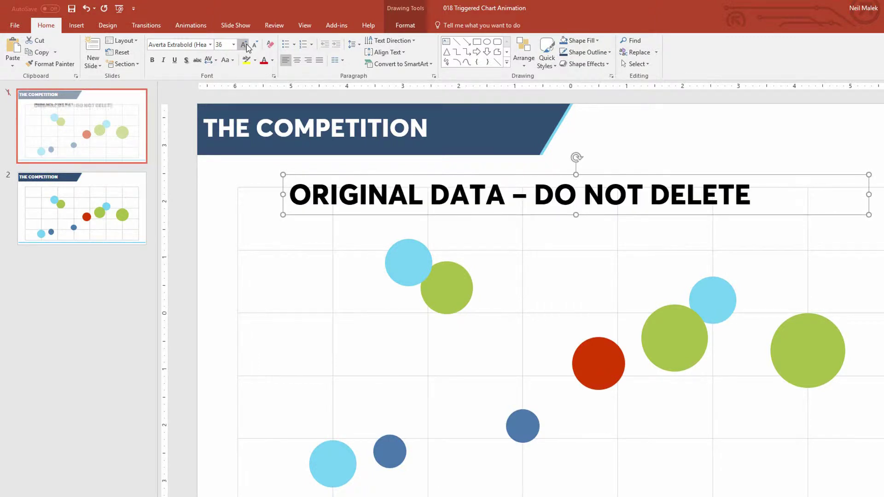
pyautogui.click(264, 60)
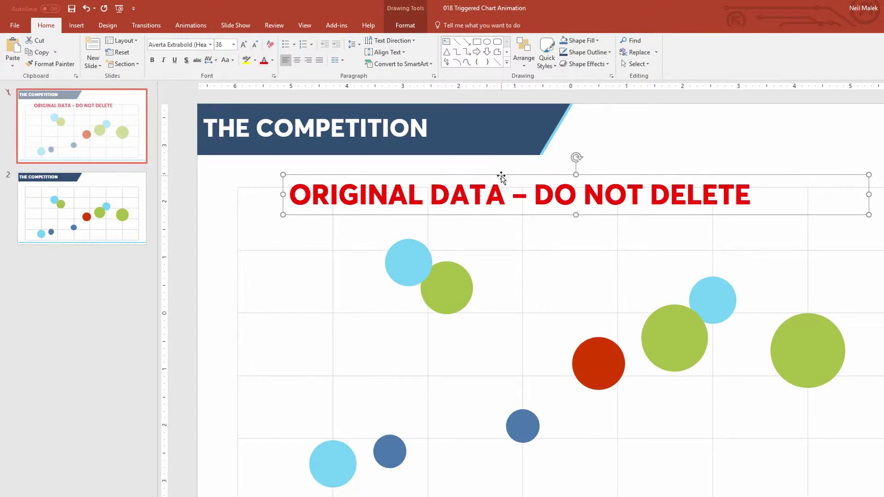
# Move the label across the middle of the chart, then go to slide 2.
pyautogui.moveTo(501, 177); pyautogui.dragTo(564, 318)
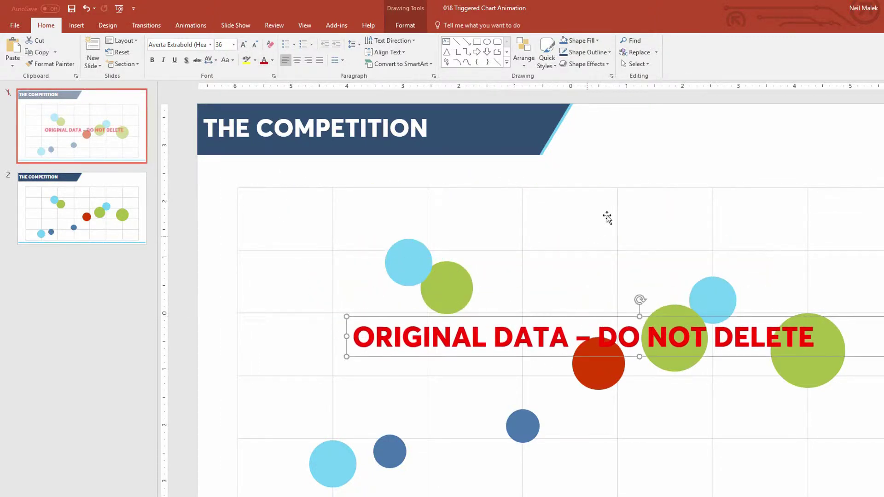
pyautogui.click(683, 150)
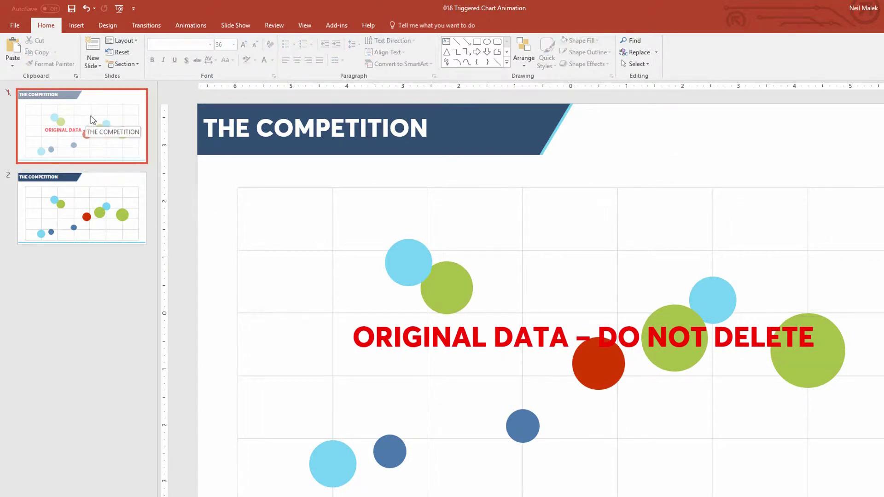
pyautogui.click(98, 202)
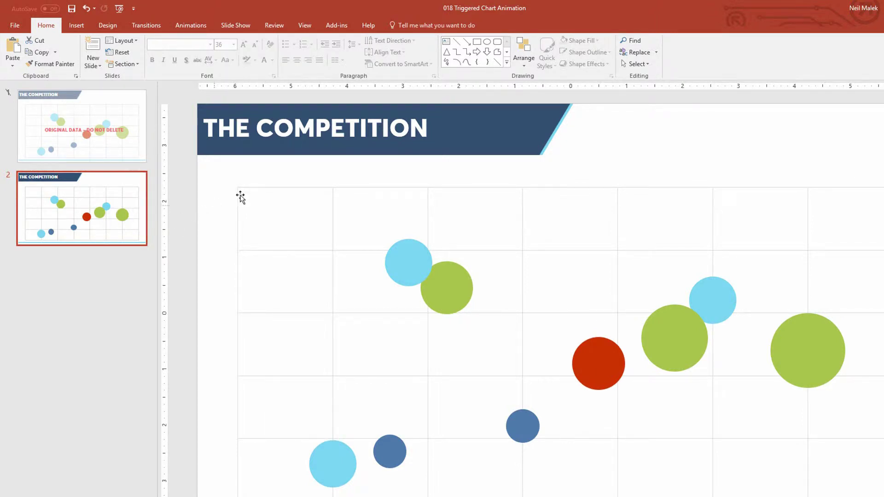
# Cut the slide 2 chart and paste it back as a Picture (Enhanced Metafile).
pyautogui.click(255, 183)
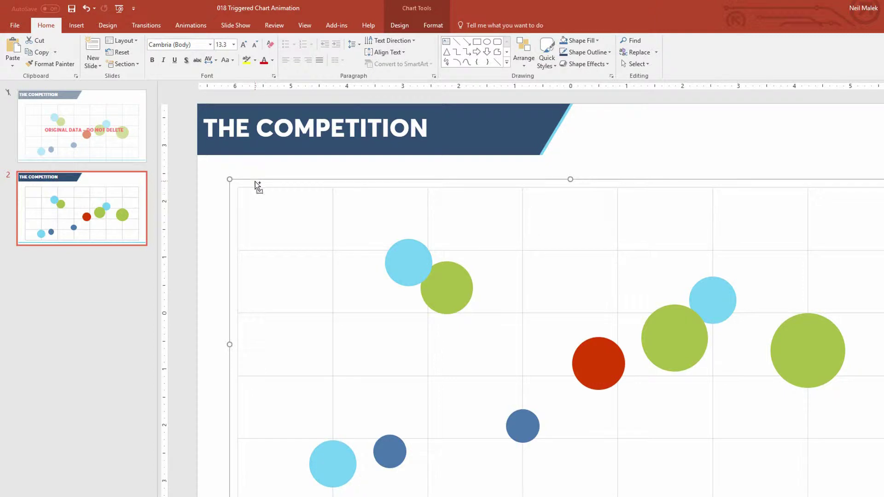
pyautogui.press('Delete')
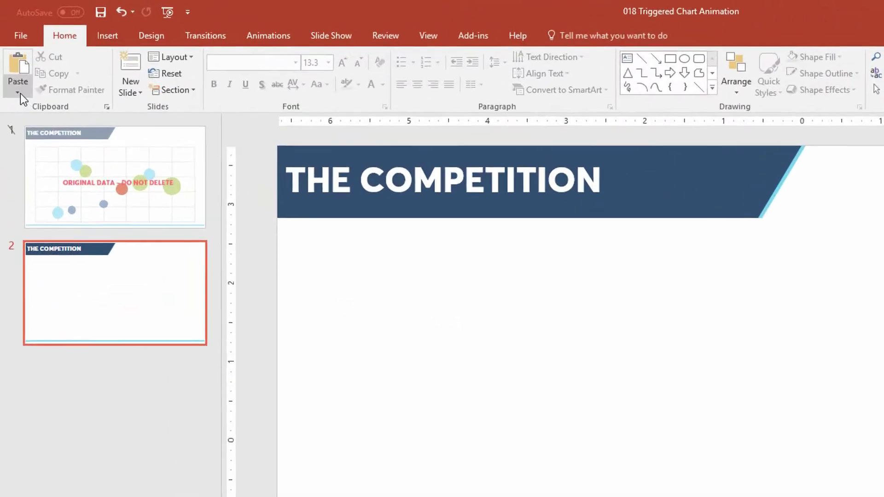
pyautogui.click(19, 93)
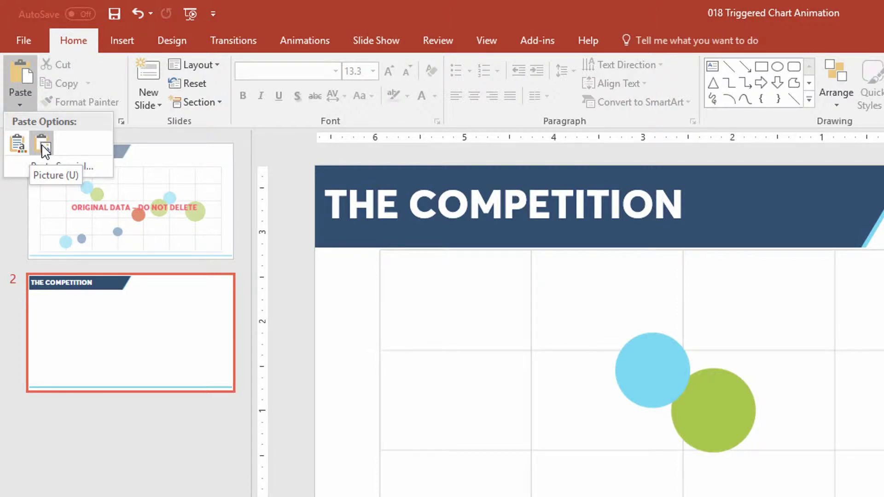
pyautogui.click(64, 167)
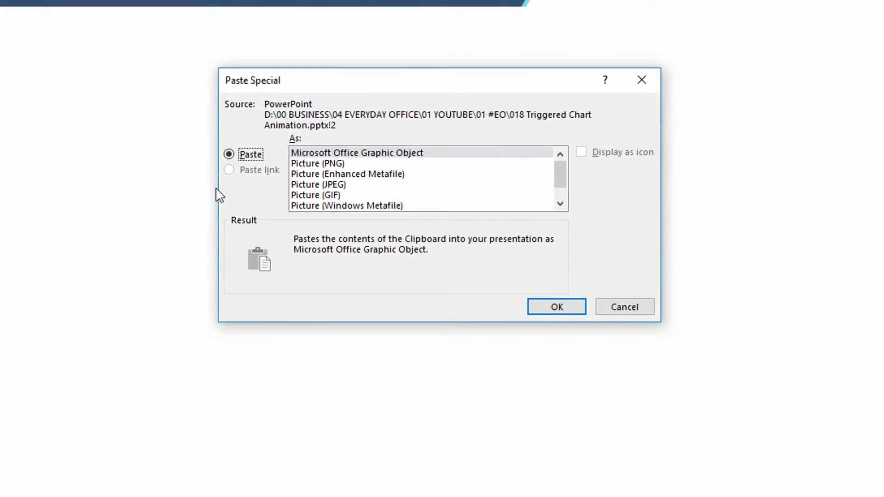
pyautogui.click(362, 175)
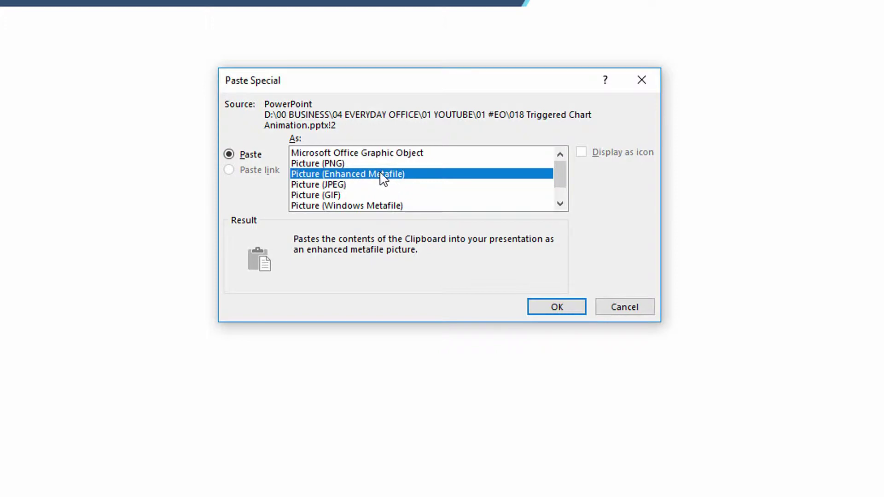
pyautogui.click(554, 306)
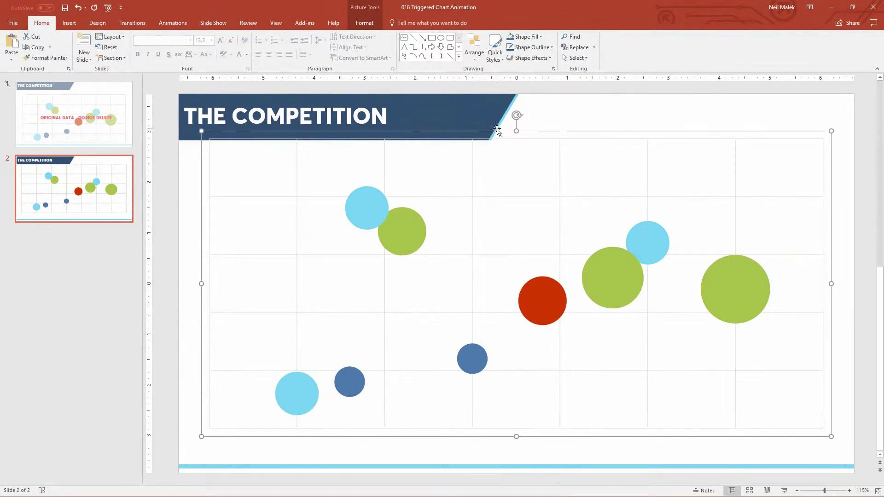
# Nudge the chart picture into place, open the Selection Pane, and choose Ungroup on it.
pyautogui.moveTo(496, 137); pyautogui.dragTo(497, 150)
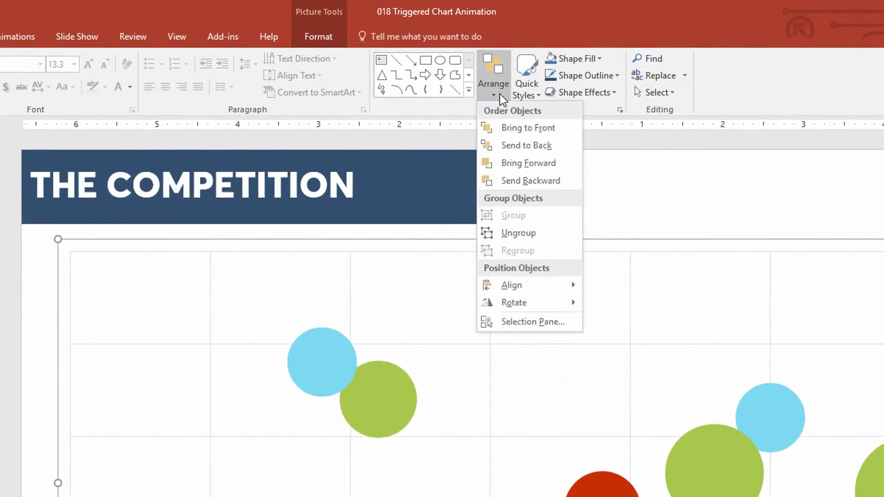
pyautogui.click(538, 324)
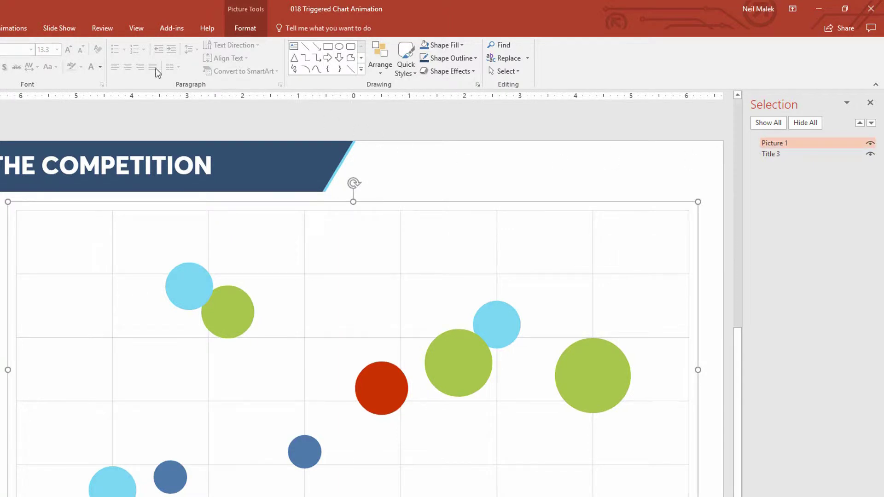
pyautogui.click(381, 63)
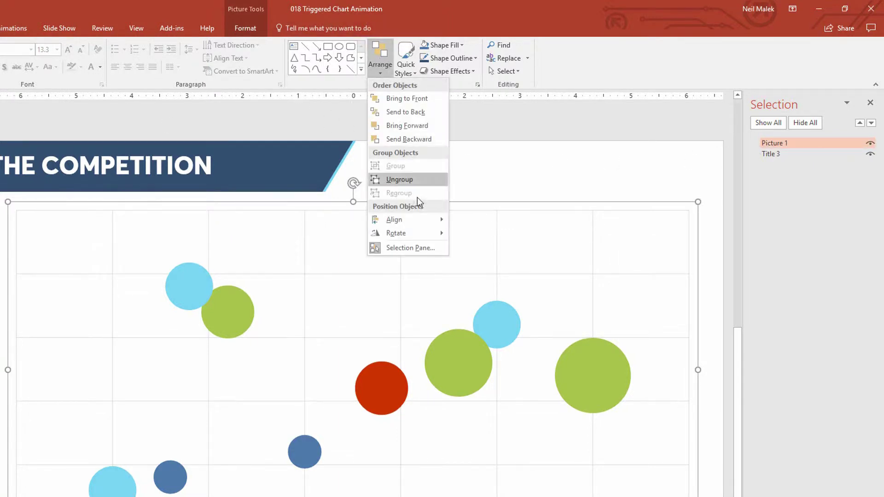
pyautogui.click(378, 54)
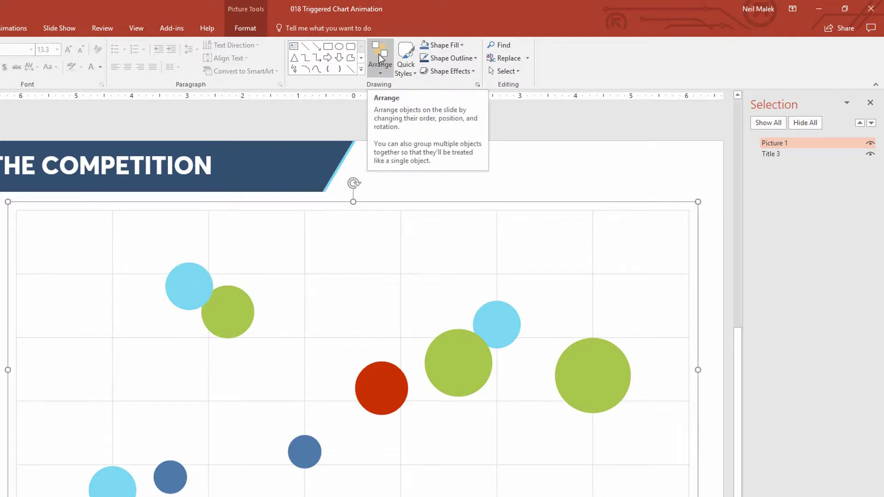
pyautogui.click(383, 61)
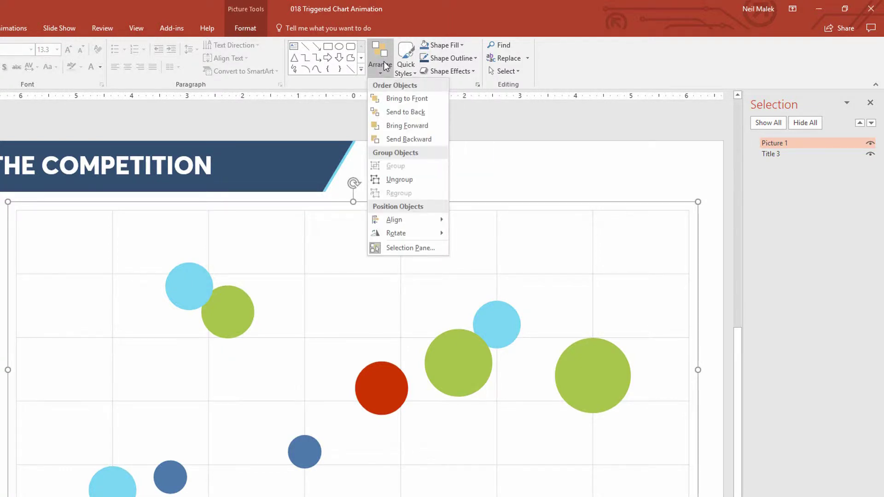
pyautogui.click(411, 179)
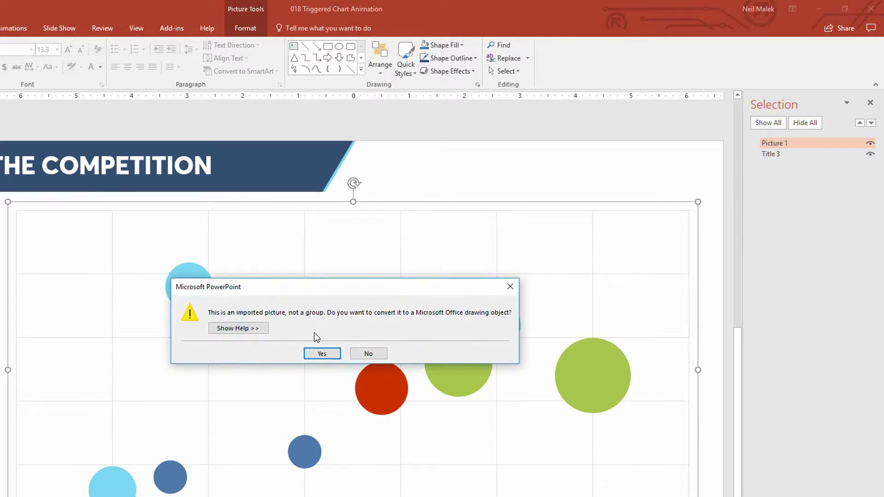
# Convert the picture to a drawing object and ungroup it into separate ovals and shapes.
pyautogui.click(321, 353)
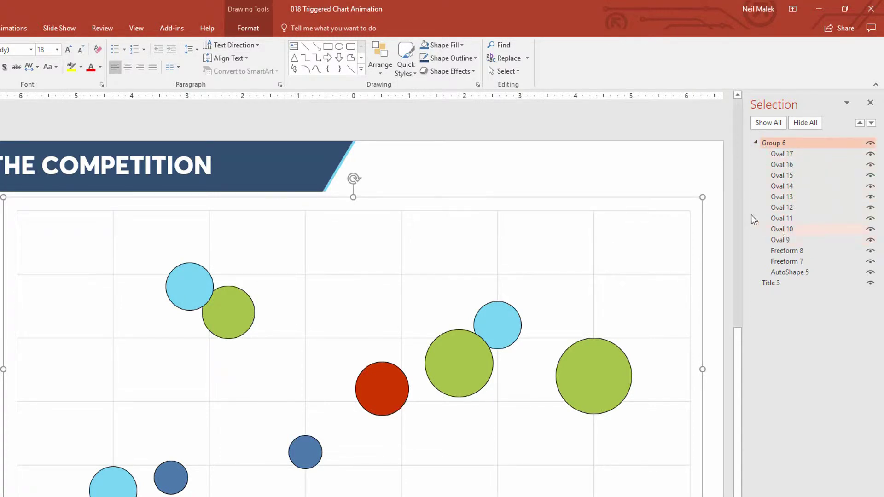
pyautogui.click(383, 73)
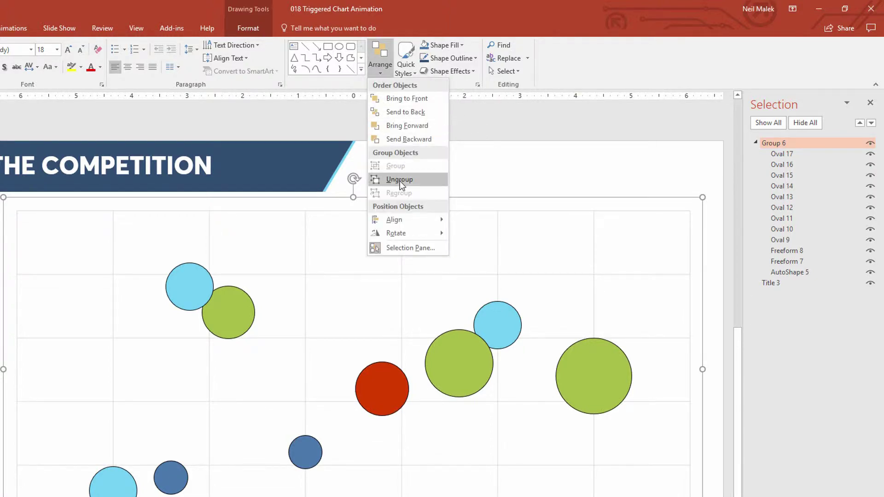
pyautogui.click(399, 180)
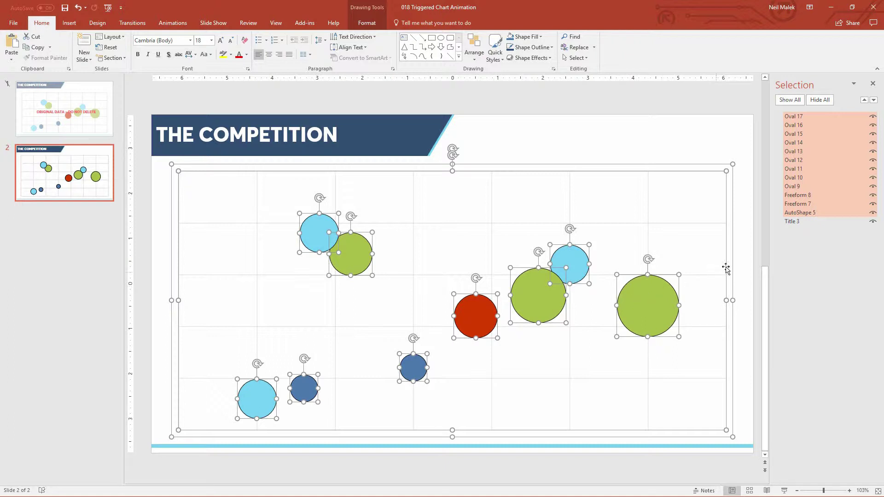
# Give the large right-hand green bubble the flat lime shape style.
pyautogui.click(744, 267)
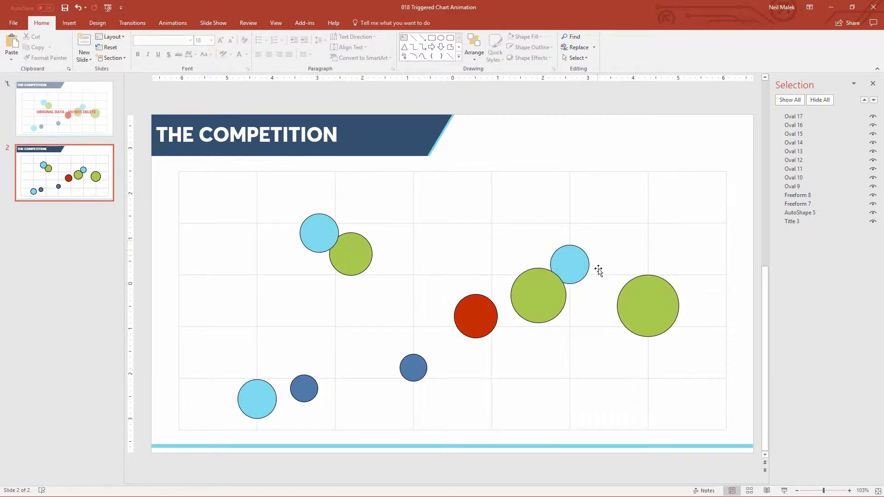
pyautogui.click(647, 307)
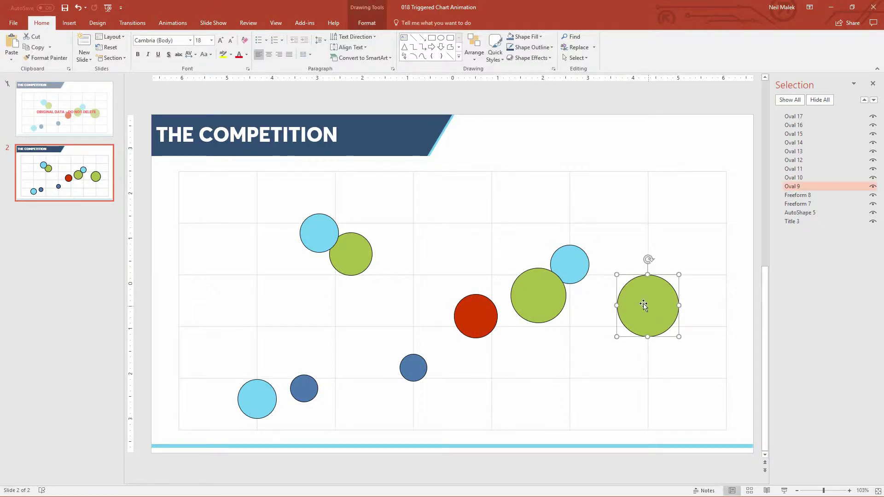
pyautogui.click(367, 23)
pyautogui.click(307, 57)
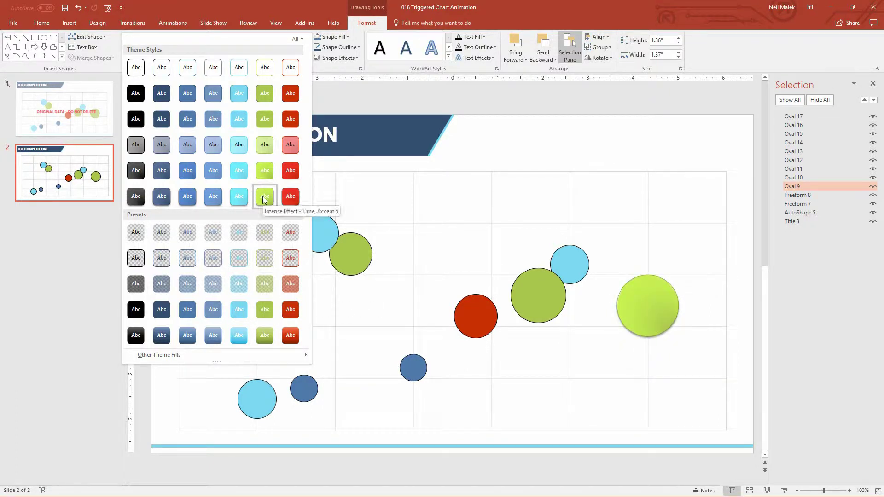
pyautogui.click(265, 119)
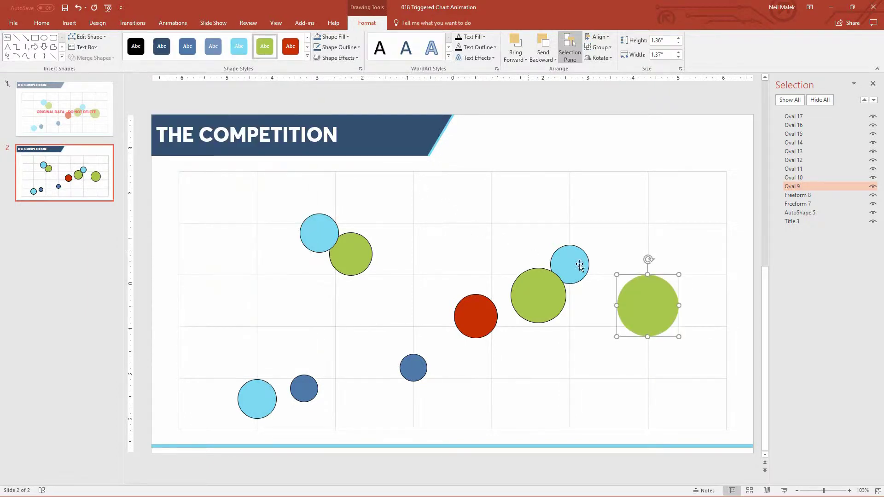
pyautogui.click(291, 47)
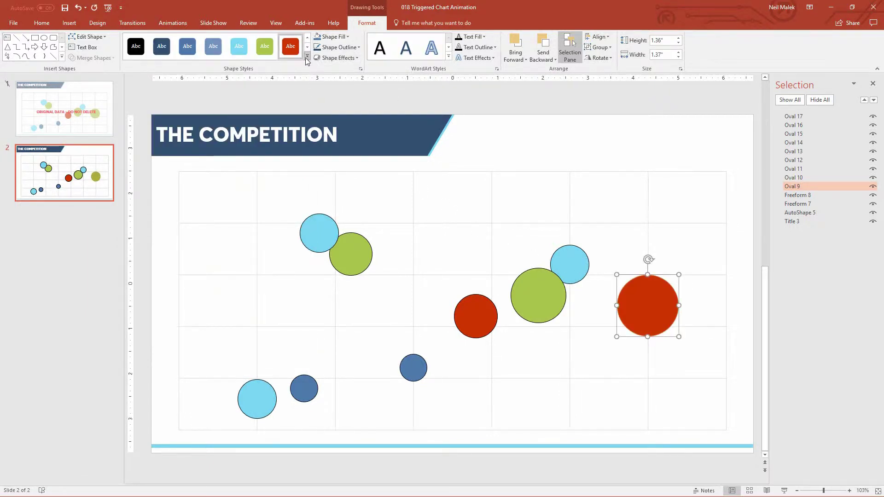
pyautogui.click(307, 56)
pyautogui.click(265, 93)
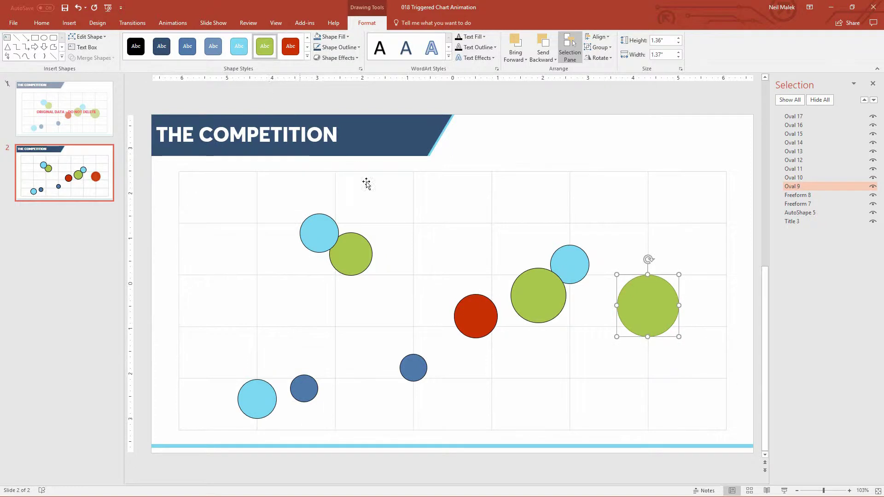
# Apply the matching lime, light blue, red and dark blue flat styles to the remaining bubbles.
pyautogui.click(536, 299)
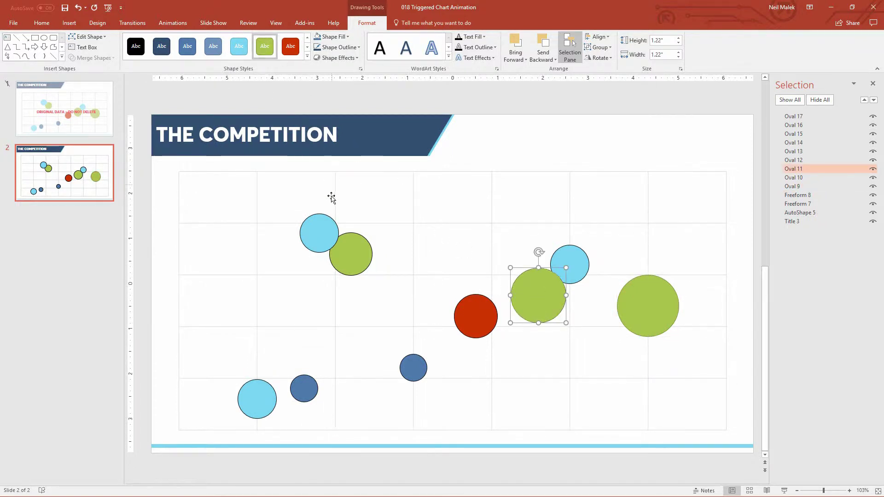
pyautogui.click(355, 249)
pyautogui.click(265, 46)
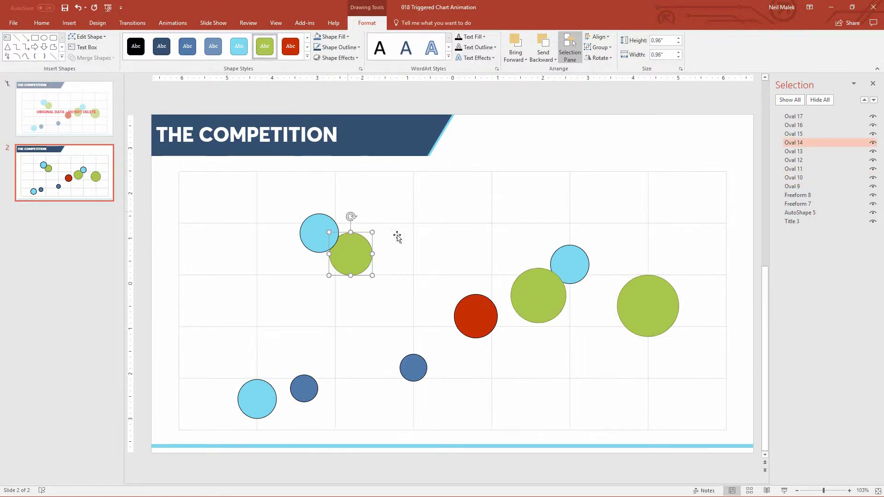
pyautogui.click(577, 265)
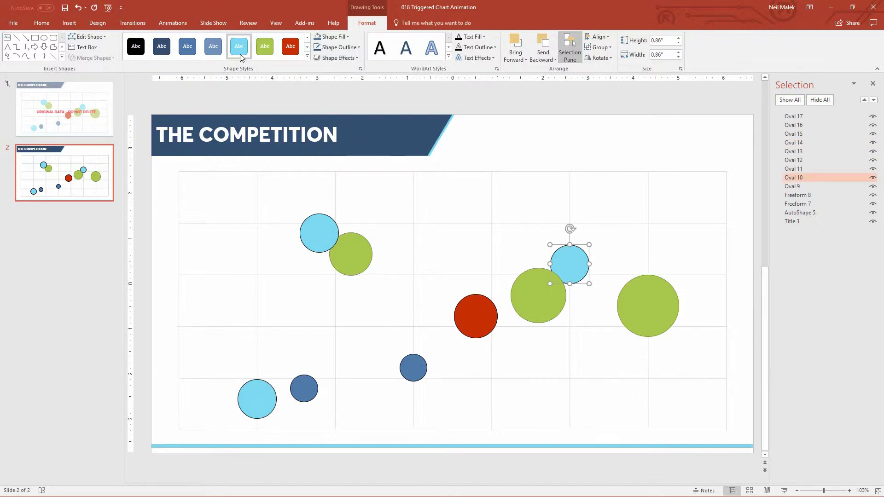
pyautogui.click(314, 226)
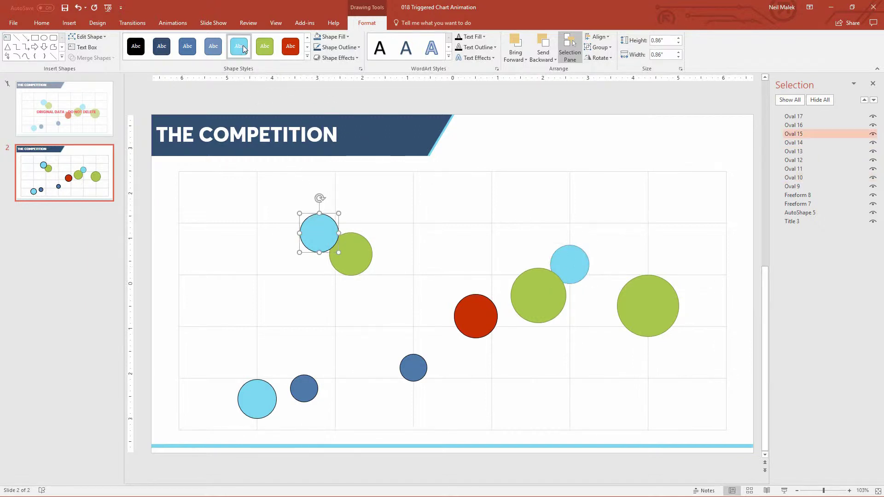
pyautogui.click(266, 399)
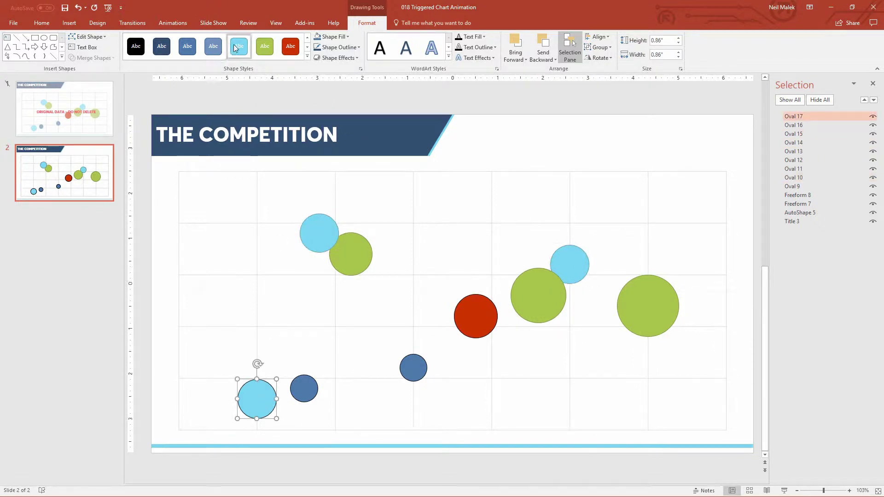
pyautogui.click(474, 315)
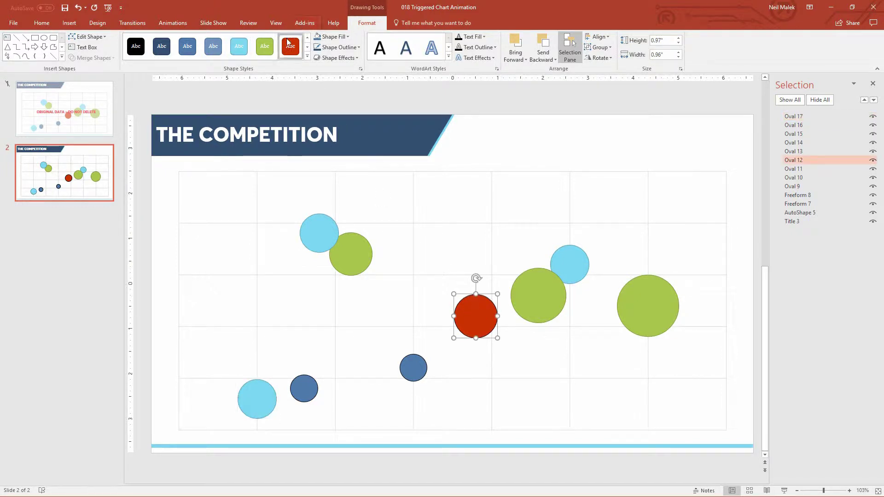
pyautogui.click(407, 368)
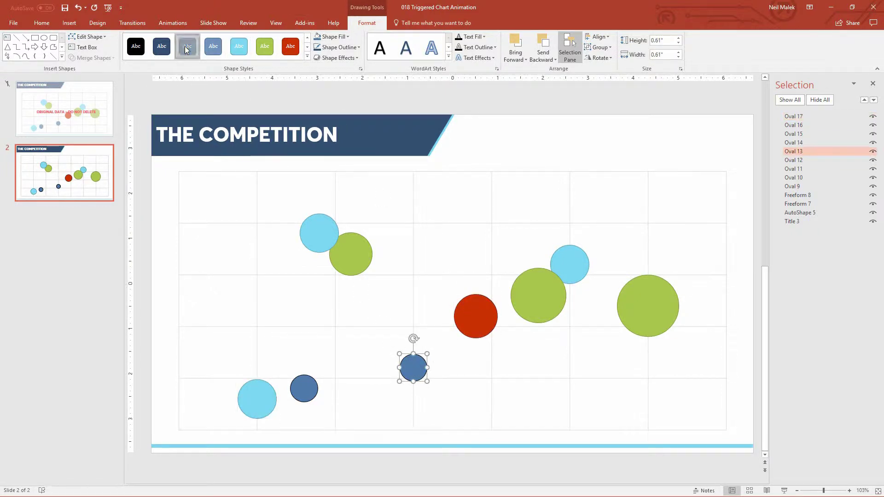
pyautogui.click(303, 388)
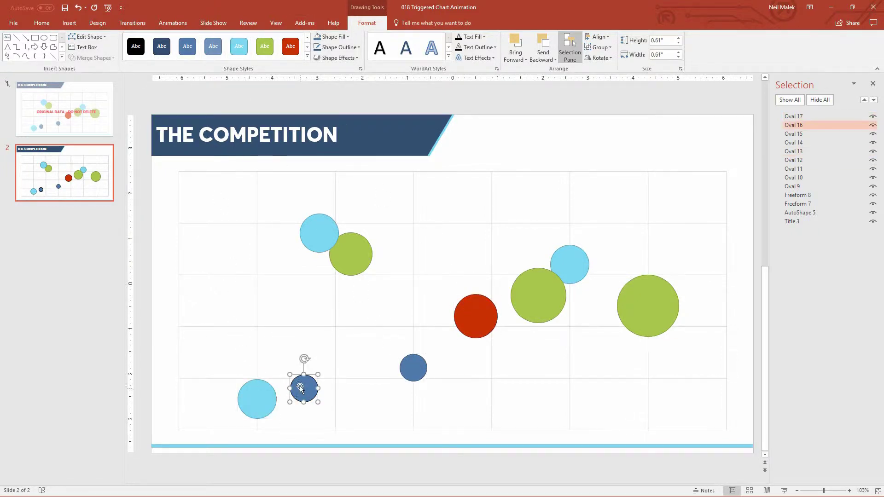
pyautogui.click(187, 46)
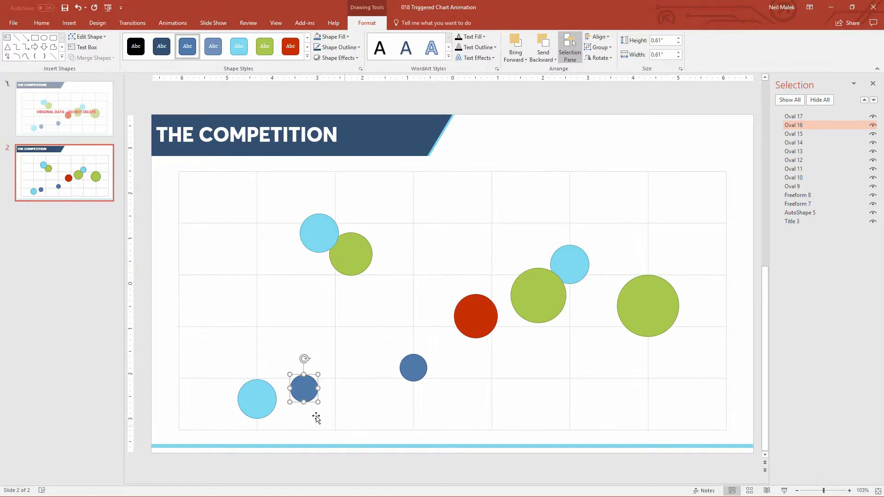
# Select all nine bubble ovals together, undoing an accidental Ctrl+D duplicate.
pyautogui.click(265, 395)
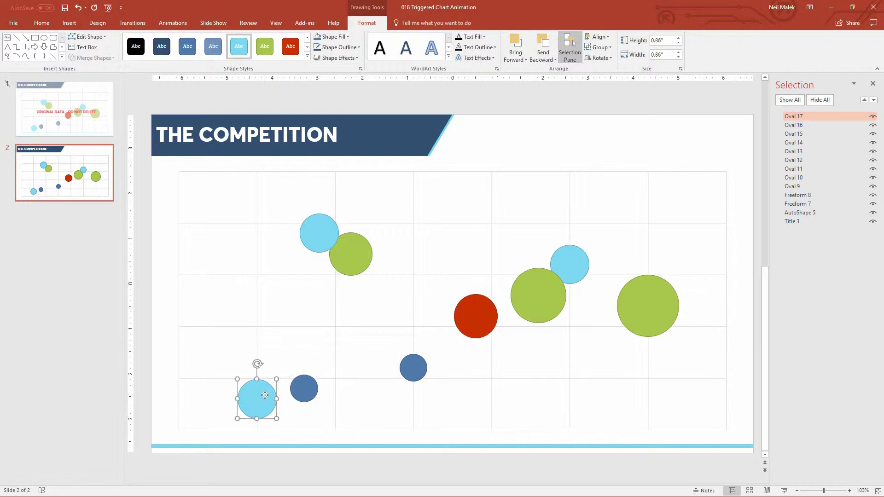
pyautogui.keyDown('shift'); pyautogui.click(305, 390); pyautogui.keyUp('shift')
pyautogui.keyDown('shift'); pyautogui.click(415, 371); pyautogui.keyUp('shift')
pyautogui.keyDown('shift'); pyautogui.click(358, 254); pyautogui.keyUp('shift')
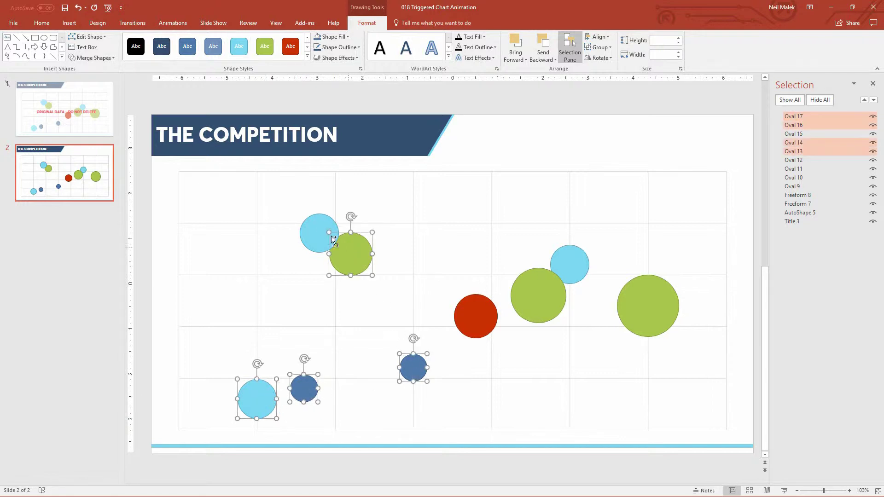
pyautogui.keyDown('shift'); pyautogui.click(321, 230); pyautogui.keyUp('shift')
pyautogui.keyDown('shift'); pyautogui.click(468, 319); pyautogui.keyUp('shift')
pyautogui.keyDown('shift'); pyautogui.click(543, 295); pyautogui.keyUp('shift')
pyautogui.hotkey('ctrl', 'd')
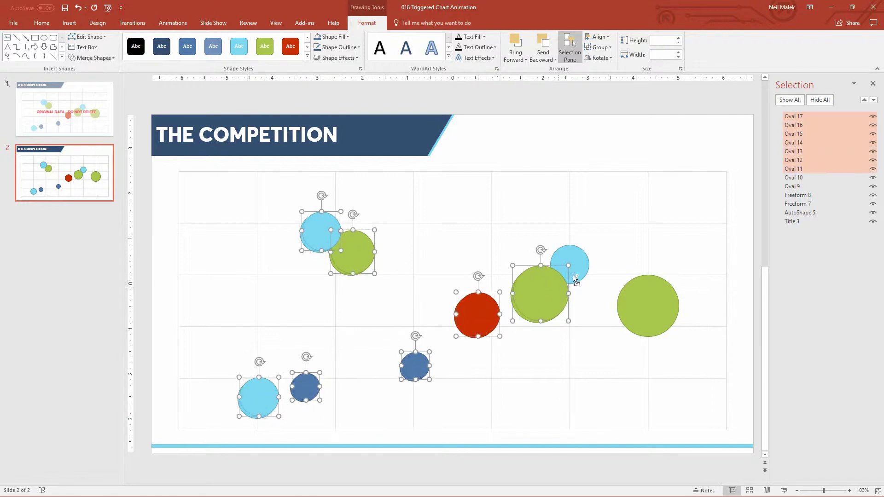
pyautogui.hotkey('ctrl', 'z')
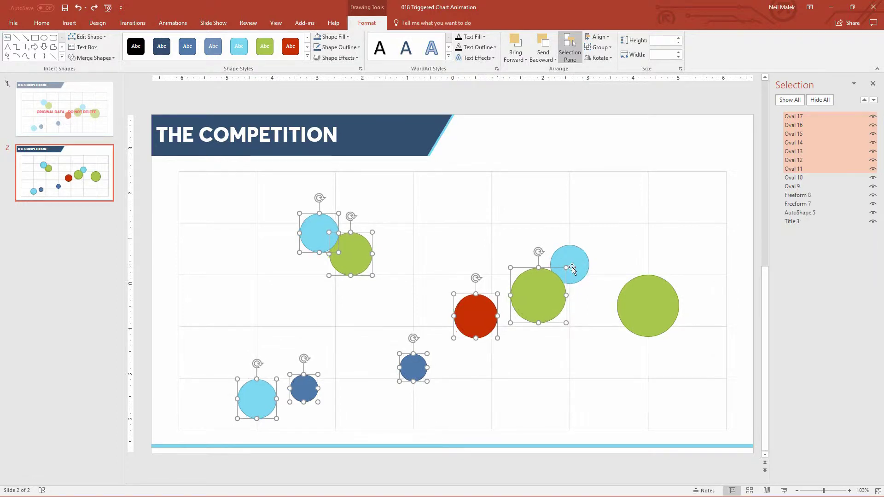
pyautogui.keyDown('shift'); pyautogui.click(573, 261); pyautogui.keyUp('shift')
pyautogui.keyDown('shift'); pyautogui.click(644, 314); pyautogui.keyUp('shift')
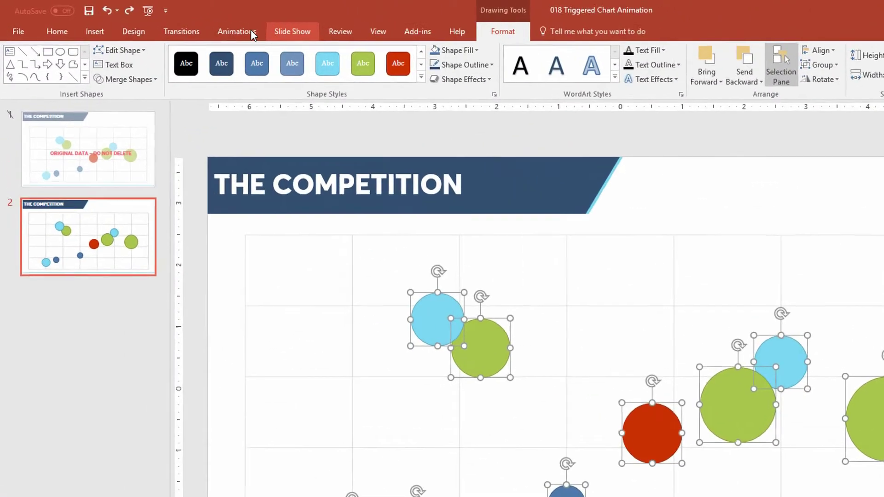
pyautogui.click(174, 23)
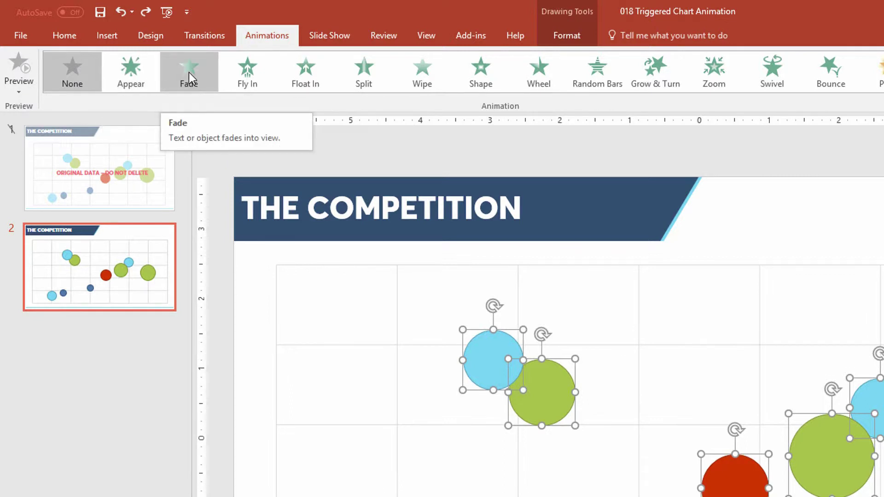
# Give the nine bubbles an Appear entrance and a Disappear exit, and show the Animation Pane.
pyautogui.click(142, 76)
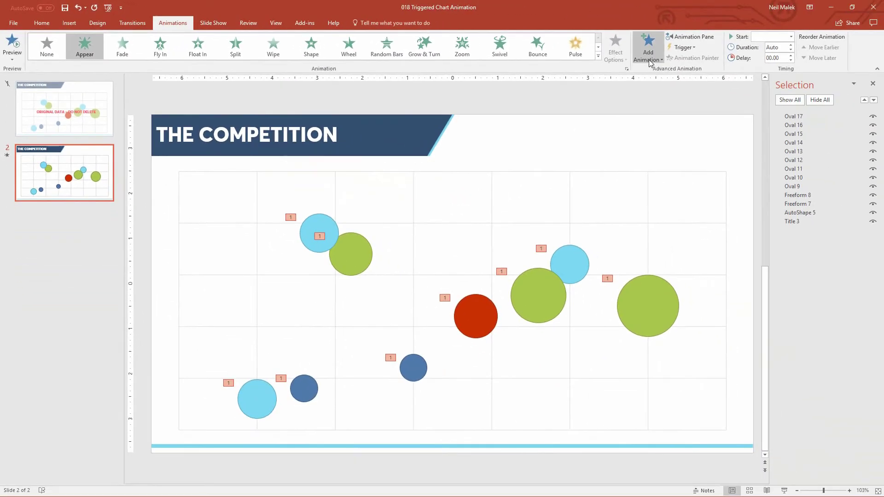
pyautogui.click(648, 60)
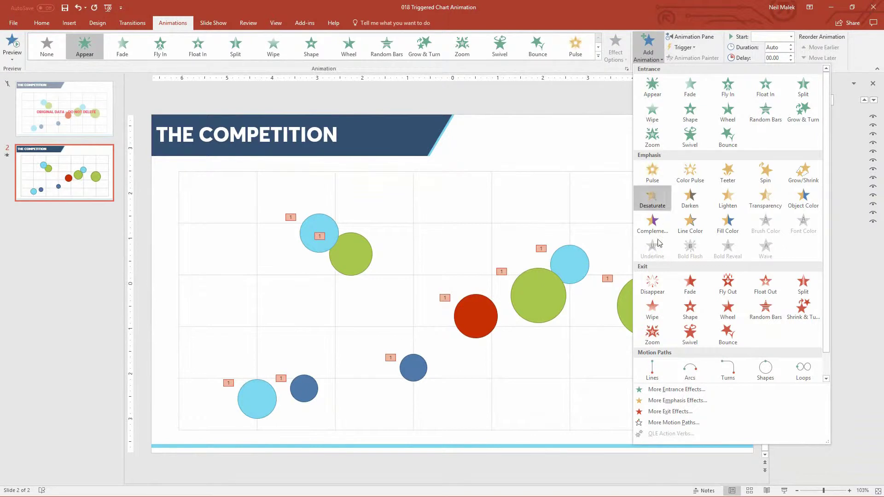
pyautogui.click(652, 286)
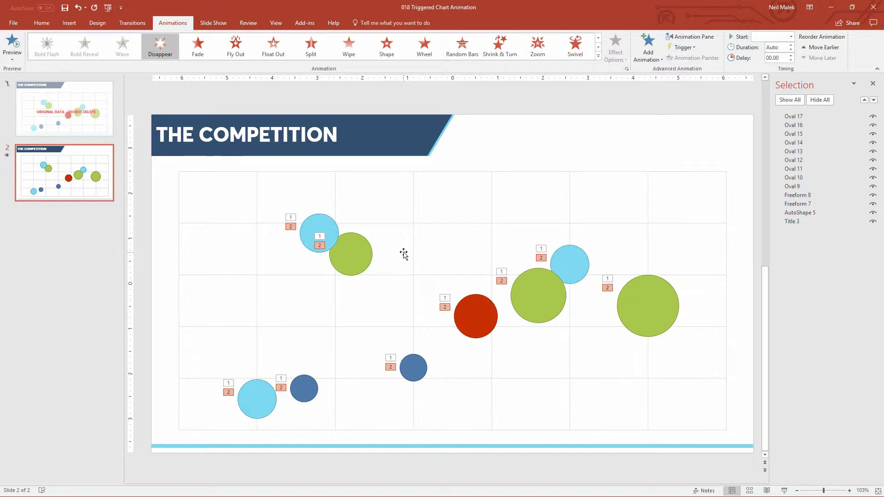
pyautogui.click(706, 39)
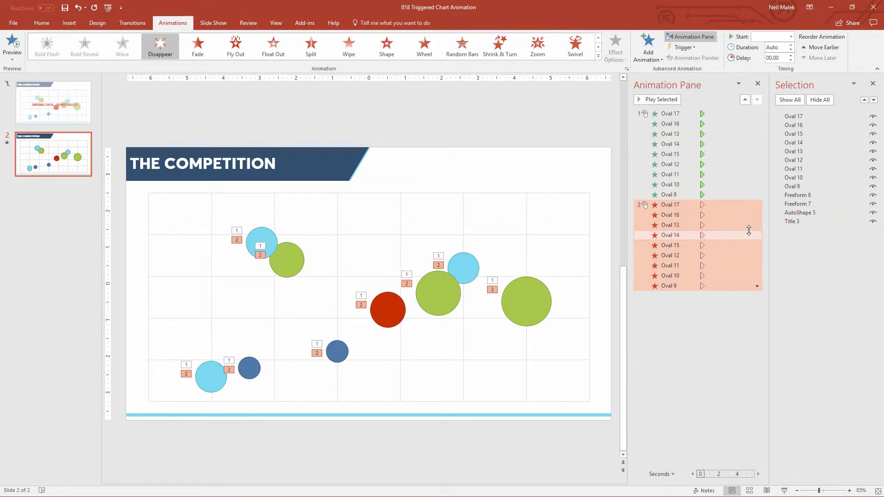
pyautogui.click(579, 120)
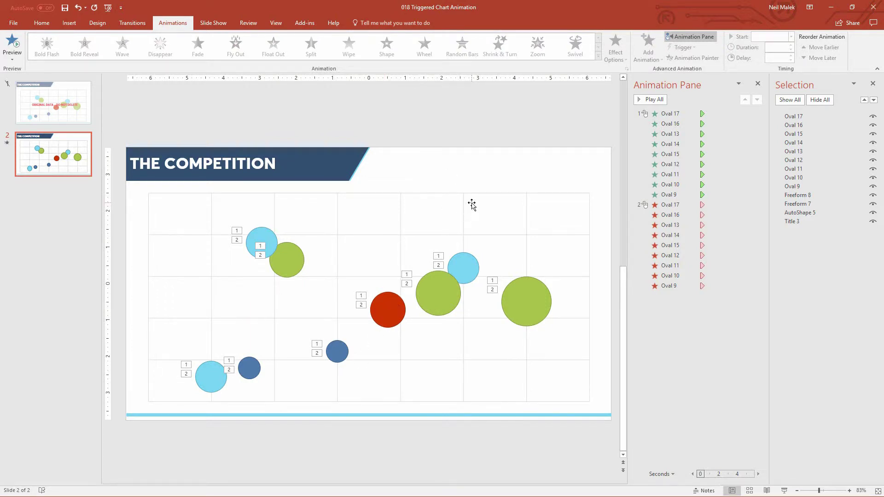
pyautogui.click(462, 270)
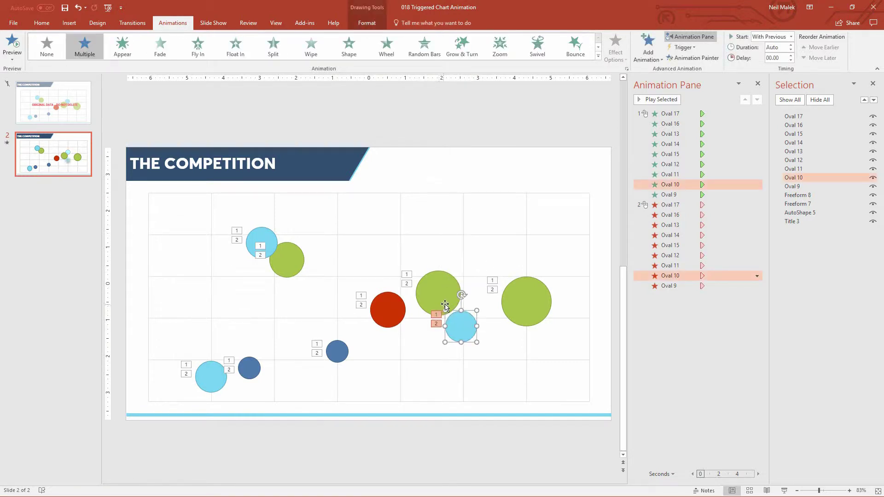
pyautogui.click(553, 142)
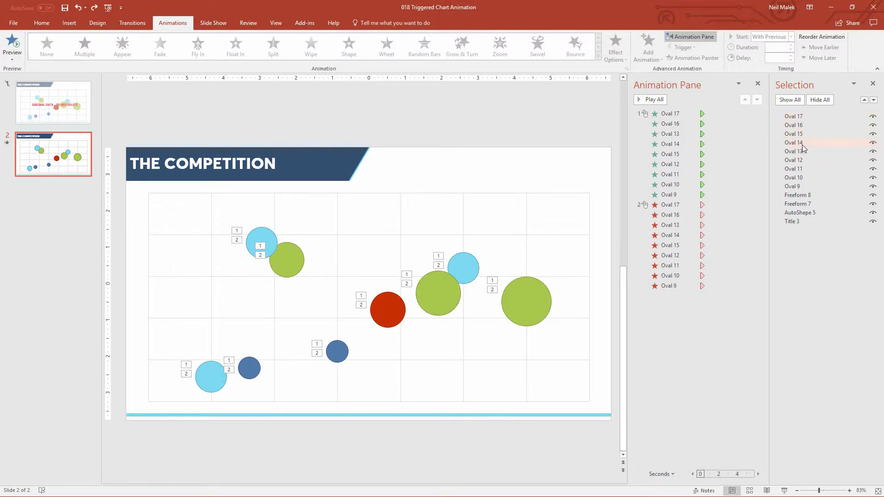
# Rename Ovals 17, 16 and 15 to LB 01, DB 01 and LB 02.
pyautogui.click(806, 117)
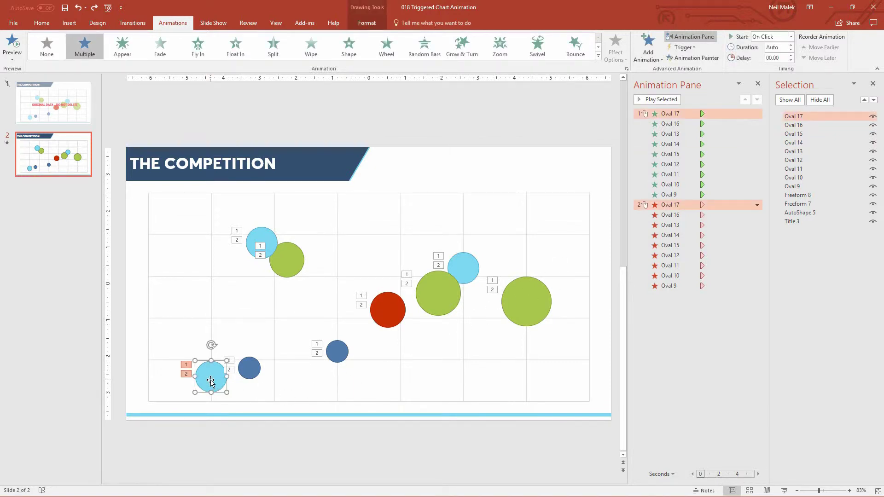
pyautogui.doubleClick(798, 118)
pyautogui.moveTo(811, 117); pyautogui.dragTo(786, 116)
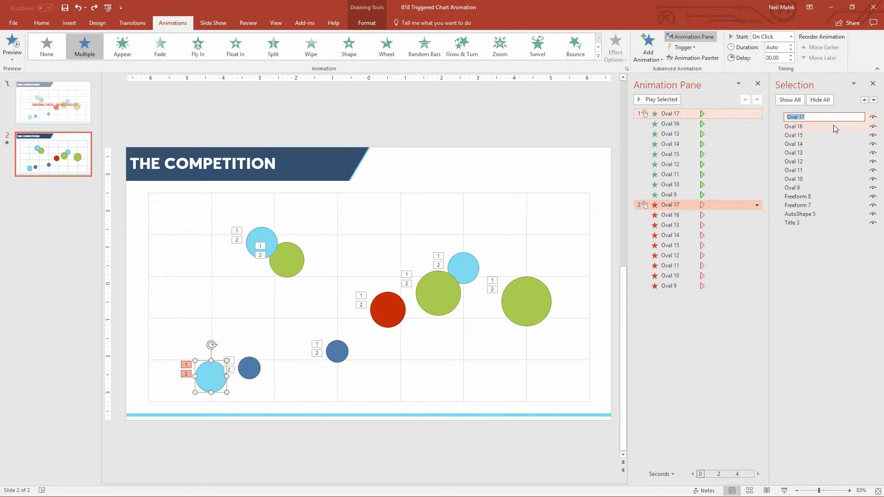
pyautogui.write('LB 01')
pyautogui.press('Return')
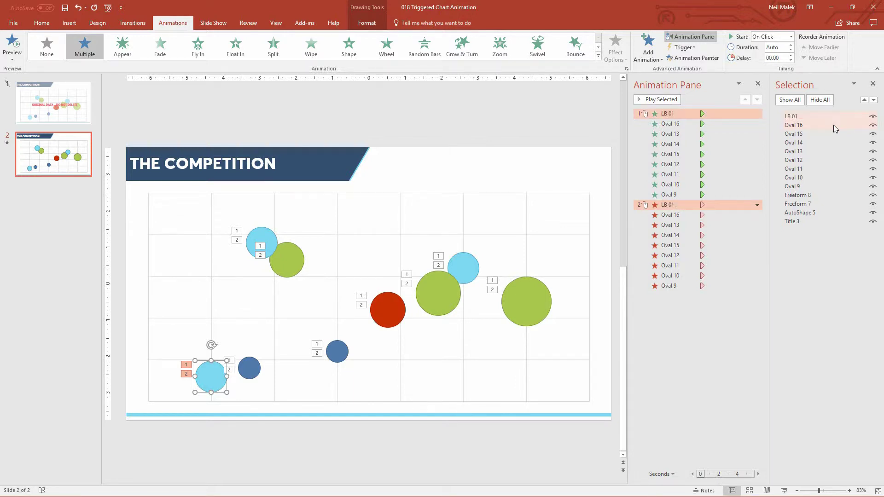
pyautogui.click(794, 126)
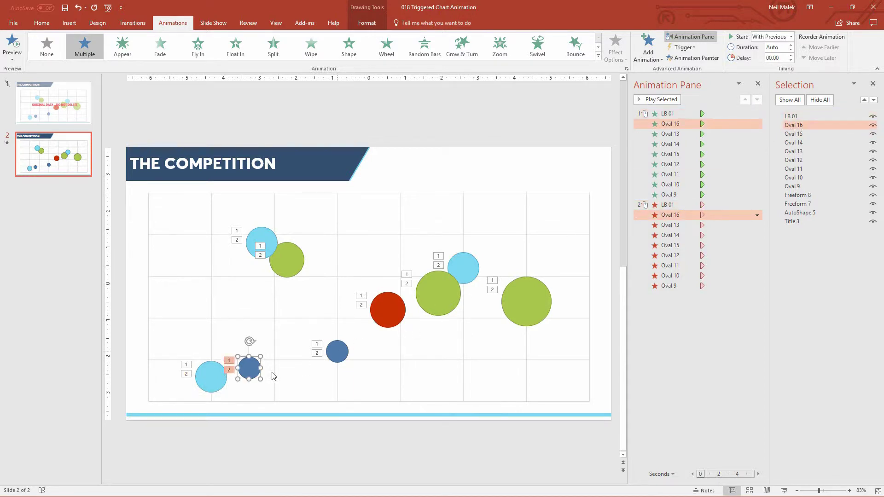
pyautogui.click(794, 125)
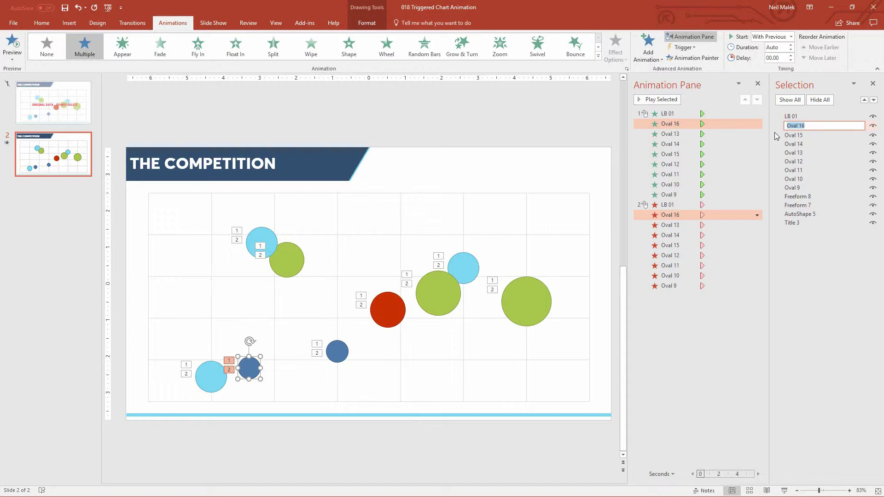
pyautogui.write('DB 01')
pyautogui.press('Return')
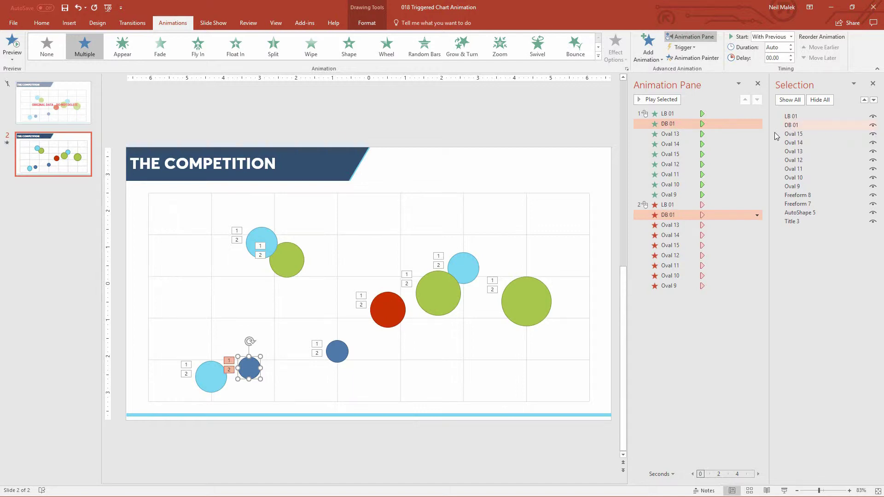
pyautogui.click(804, 135)
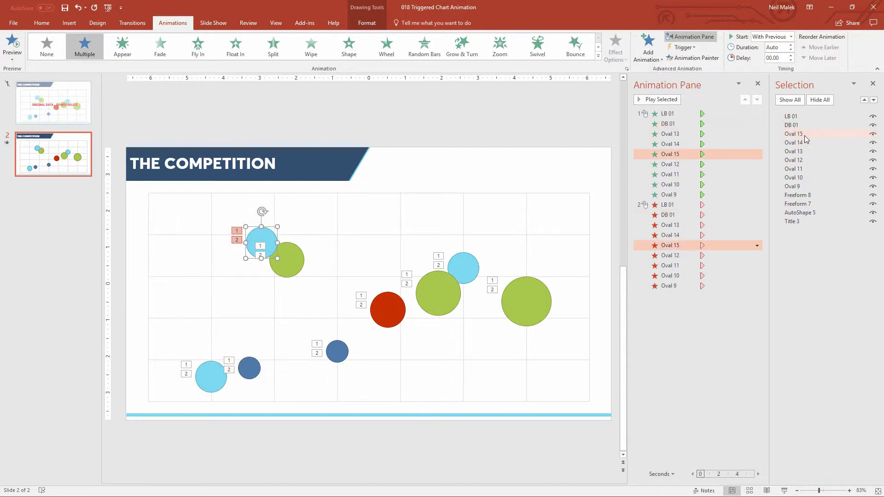
pyautogui.click(804, 136)
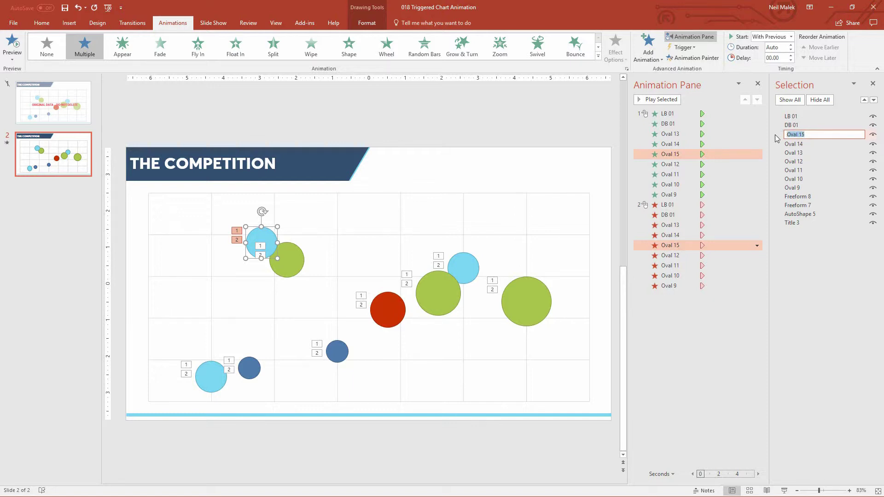
pyautogui.write('LB 02')
pyautogui.press('Return')
# Rename Ovals 14, 13 and 12 to G 01, DB 02 and R 01.
pyautogui.click(793, 143)
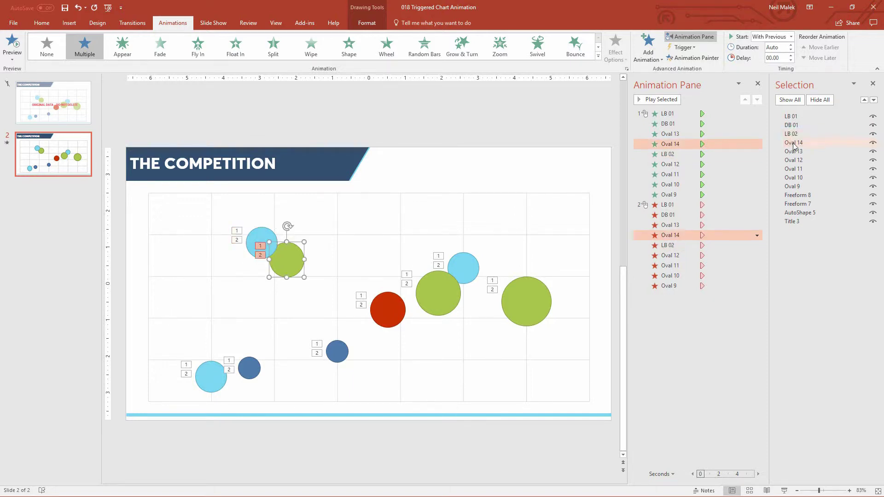
pyautogui.click(794, 143)
pyautogui.write('G 01')
pyautogui.press('Return')
pyautogui.click(795, 152)
pyautogui.click(797, 152)
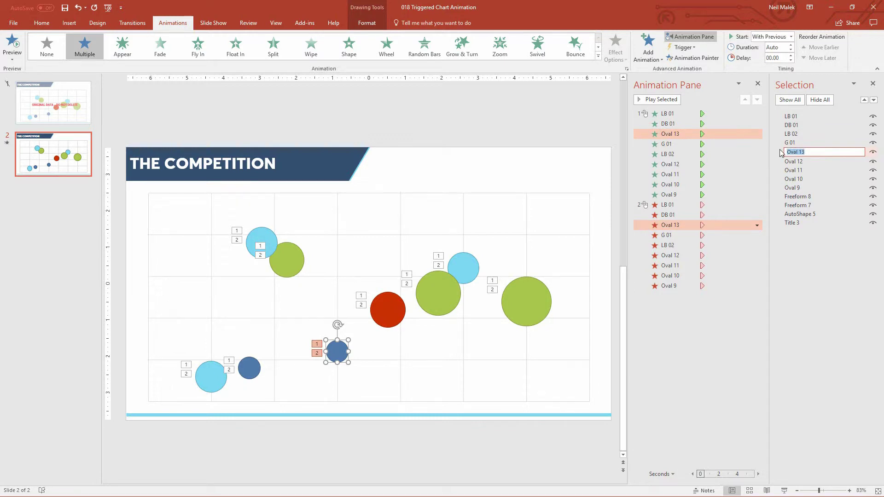
pyautogui.write('DB 02')
pyautogui.press('Return')
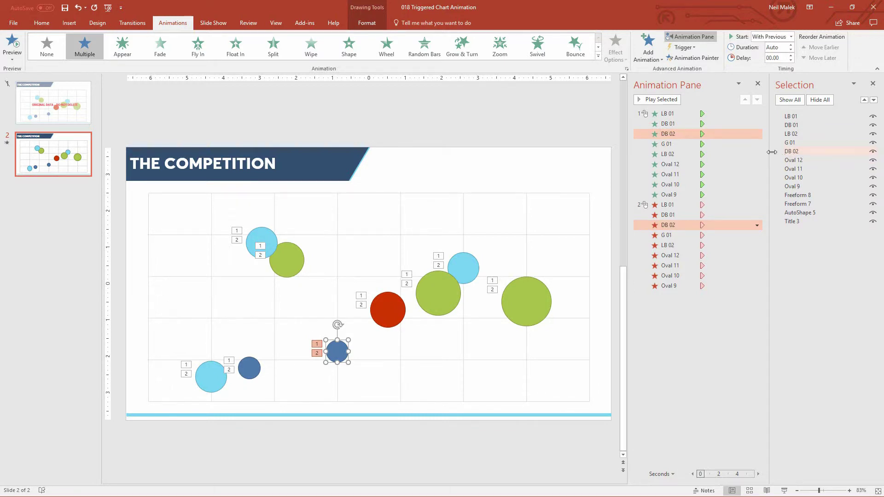
pyautogui.click(803, 161)
pyautogui.click(802, 161)
pyautogui.write('R')
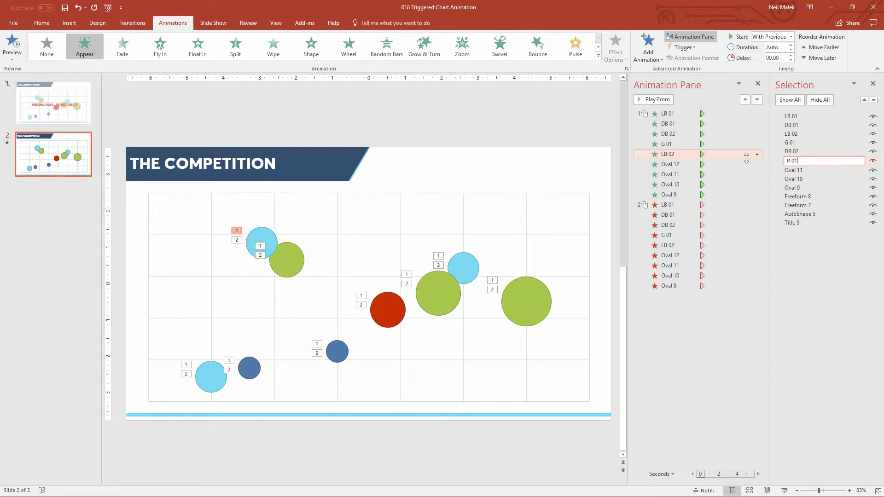
pyautogui.write(' 01')
pyautogui.press('Return')
# Rename Ovals 11 and 10 to G 02 and LB 03, and start renaming Oval 9.
pyautogui.doubleClick(803, 170)
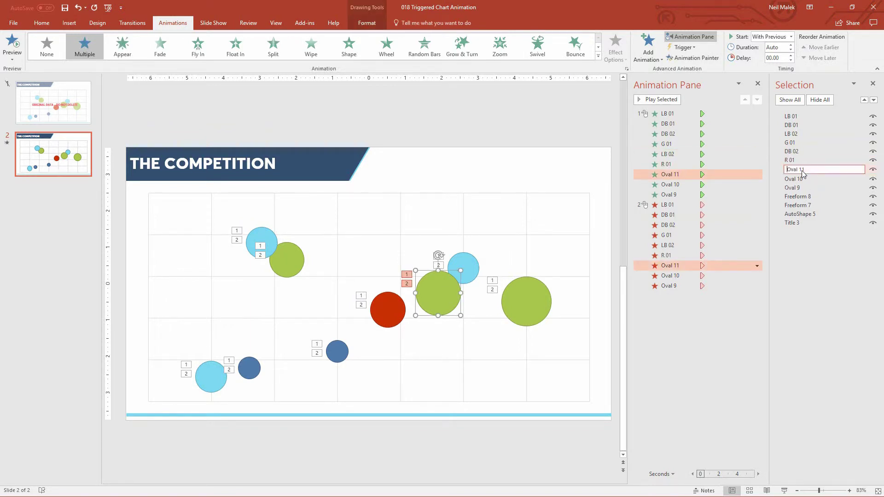
pyautogui.write('G 02')
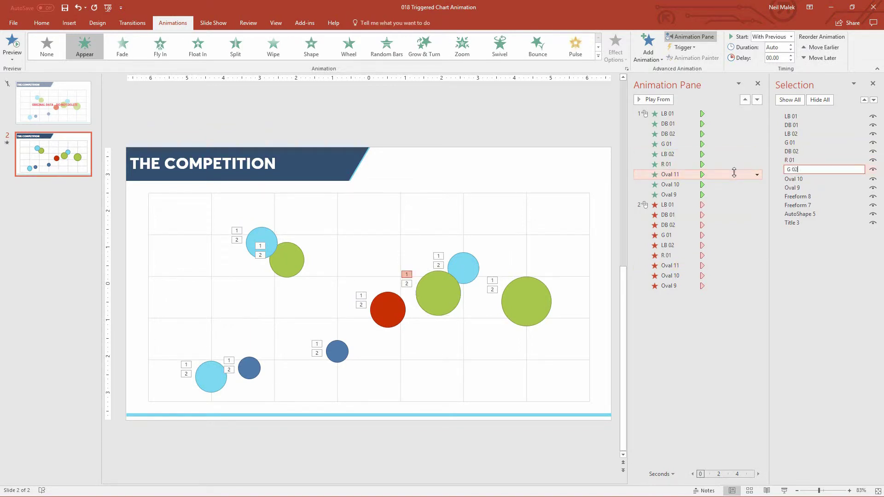
pyautogui.press('Return')
pyautogui.click(801, 178)
pyautogui.click(802, 179)
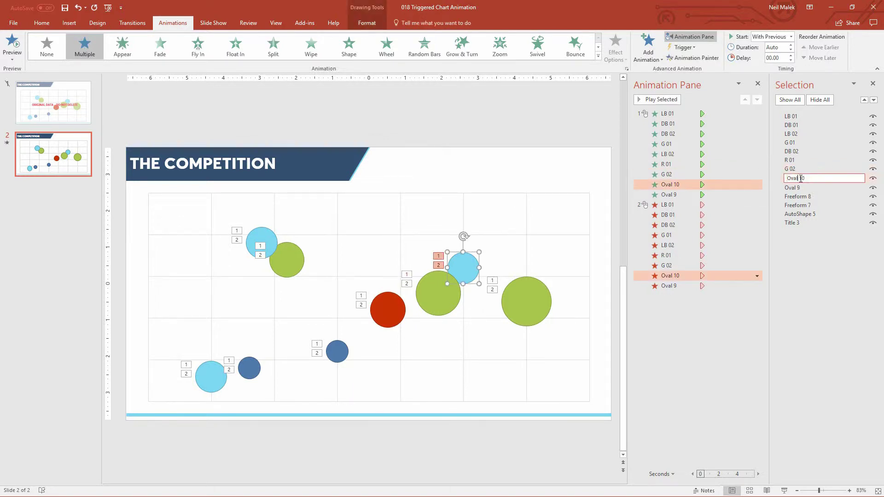
pyautogui.write('LB 03')
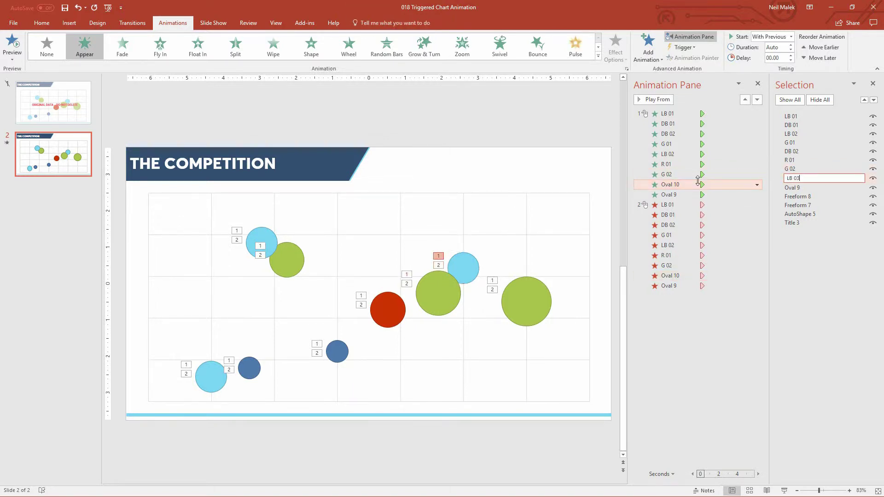
pyautogui.press('Return')
pyautogui.click(800, 187)
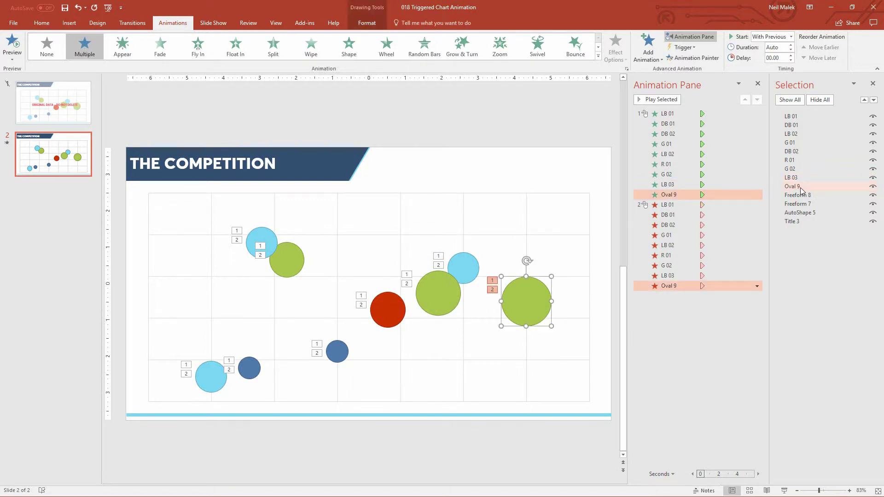
pyautogui.click(800, 187)
# Name the last bubble G 03, deselect it, and switch to the Insert commands.
pyautogui.write('G 03')
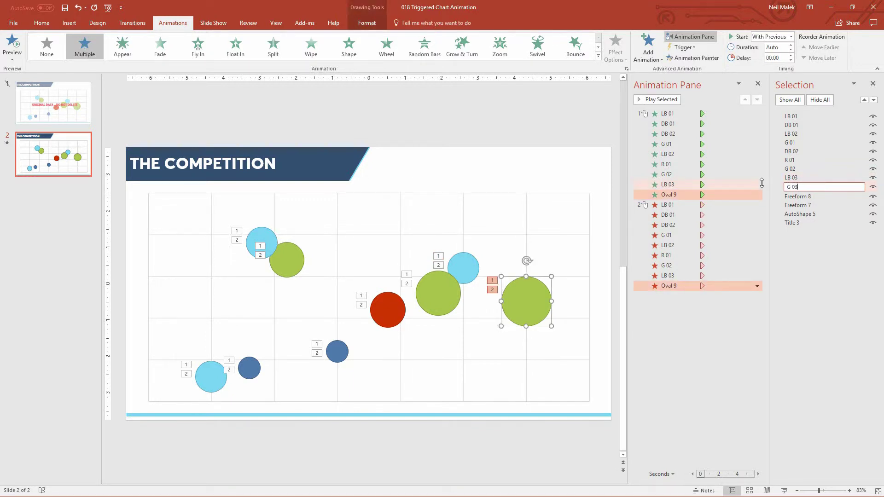
pyautogui.press('Return')
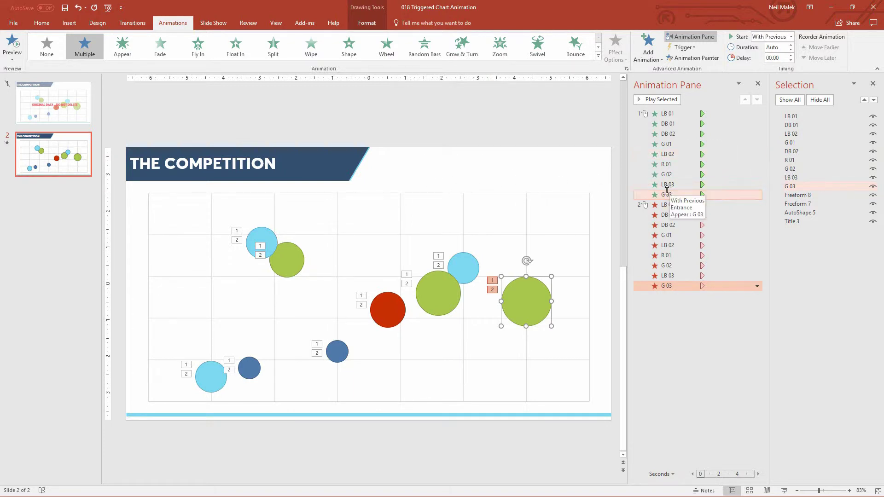
pyautogui.click(574, 183)
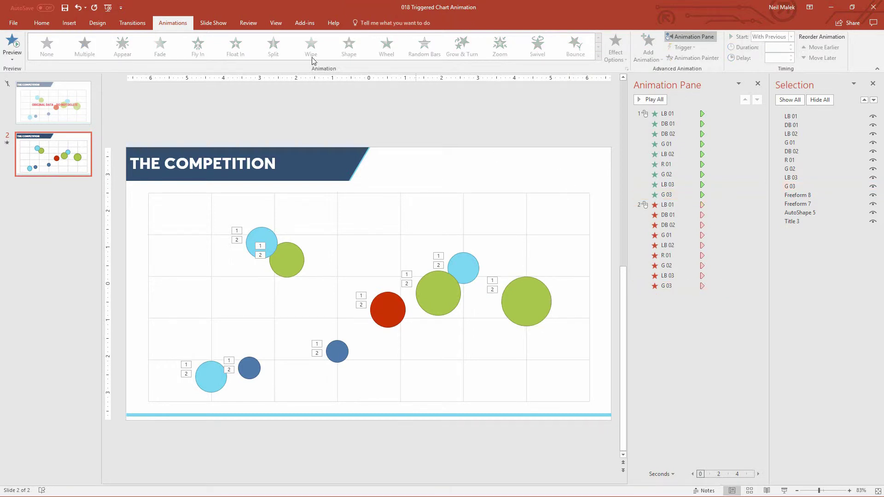
pyautogui.click(69, 24)
# Draw a small square above the chart, right of the title, and give it a medium blue style.
pyautogui.click(159, 59)
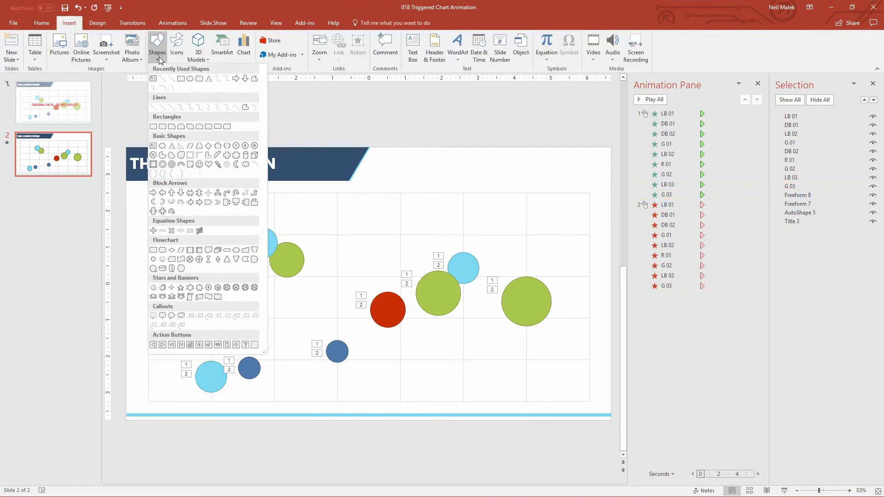
pyautogui.click(182, 79)
pyautogui.moveTo(484, 148); pyautogui.dragTo(506, 168)
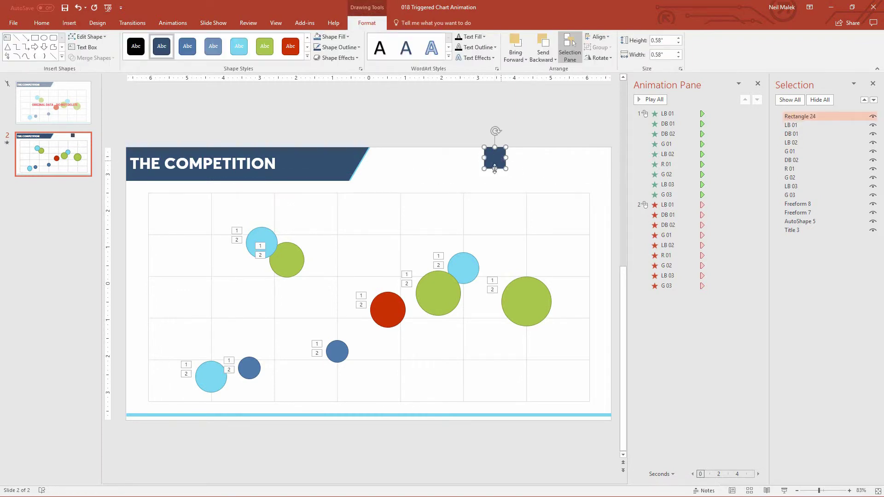
pyautogui.click(192, 53)
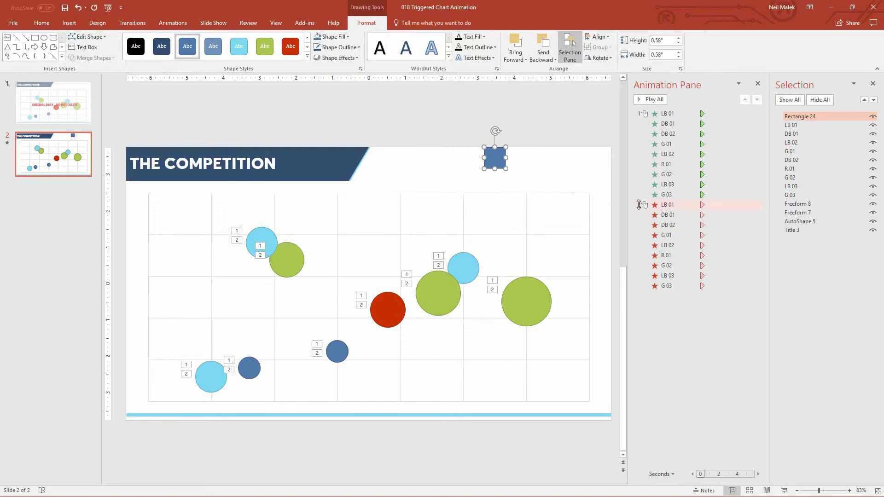
# Duplicate the square three times in a row, colouring the copies light blue, green and red.
pyautogui.hotkey('ctrl', 'd')
pyautogui.moveTo(495, 158); pyautogui.dragTo(515, 159)
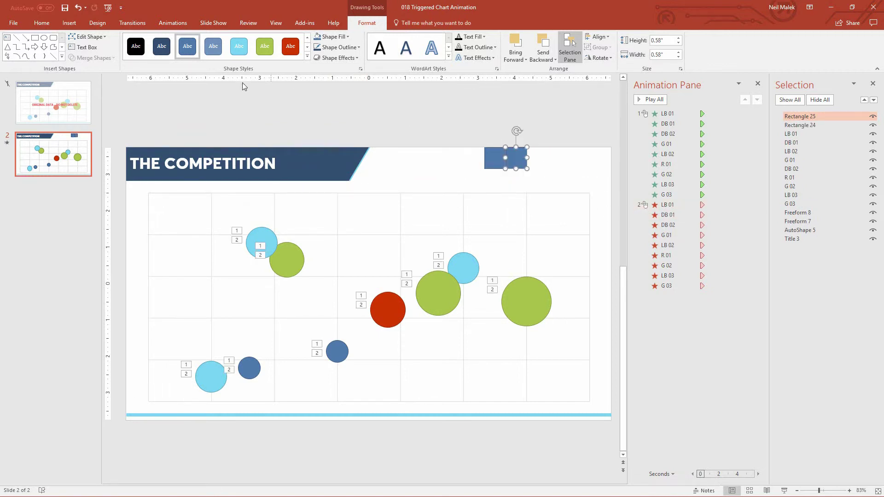
pyautogui.click(234, 49)
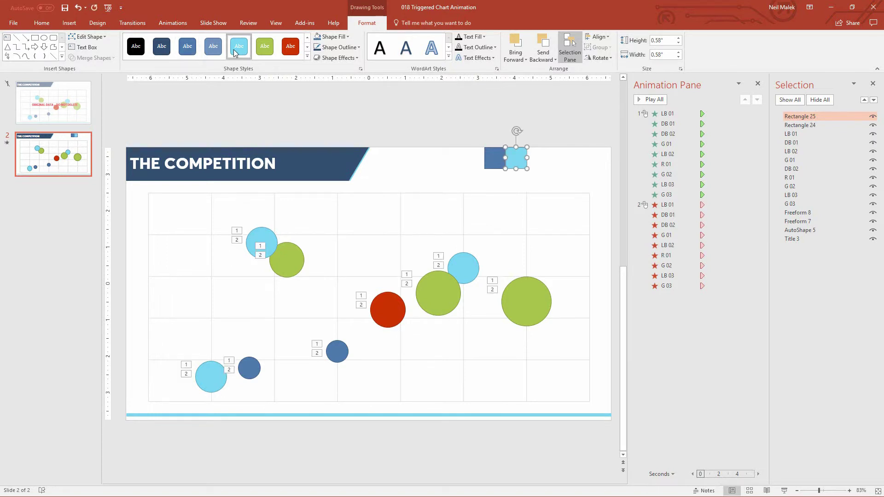
pyautogui.hotkey('ctrl', 'd')
pyautogui.click(269, 49)
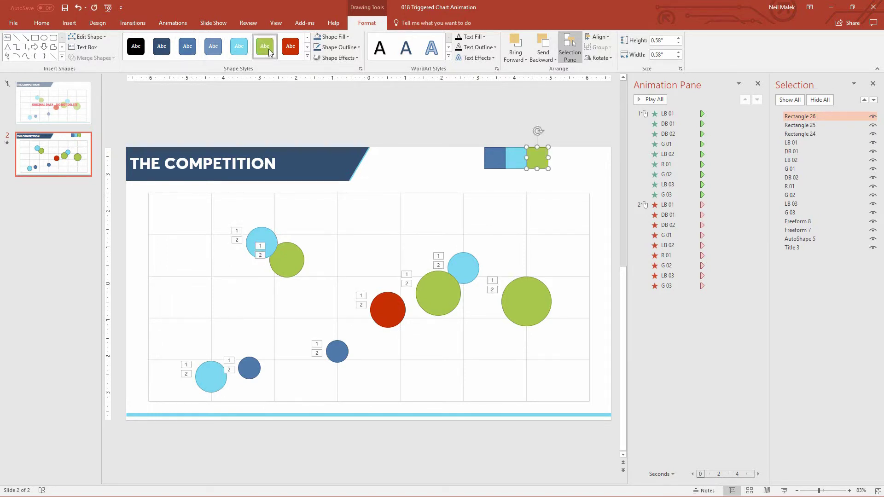
pyautogui.hotkey('ctrl', 'd')
pyautogui.click(292, 51)
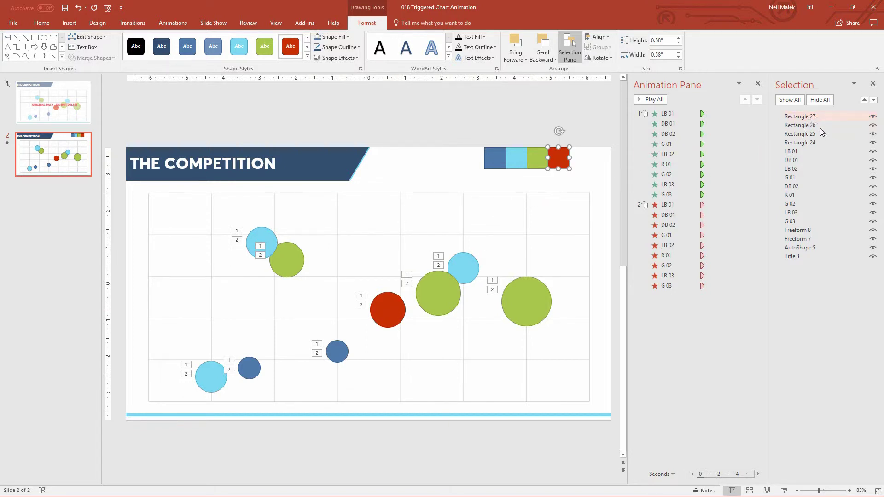
# In the Selection pane, rename the red and green squares R BUTTON and G BUTTON.
pyautogui.click(793, 116)
pyautogui.moveTo(830, 116); pyautogui.dragTo(756, 115)
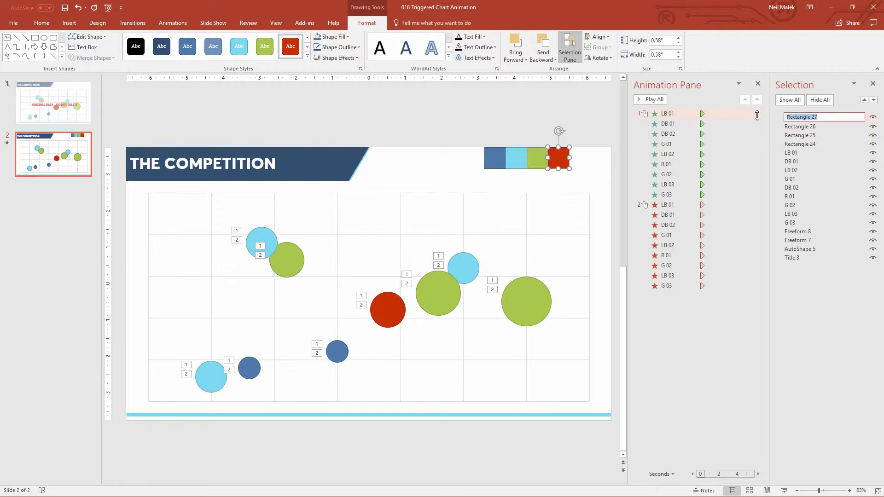
pyautogui.write('R BUTTON')
pyautogui.press('Return')
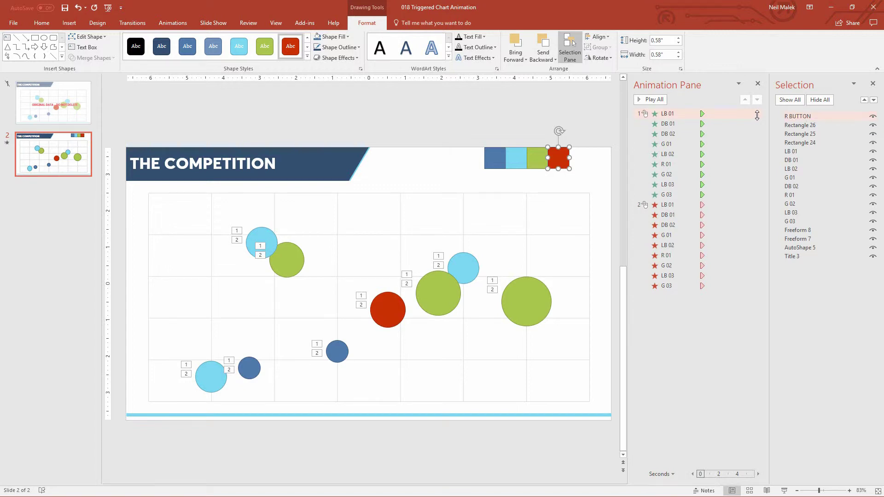
pyautogui.click(801, 125)
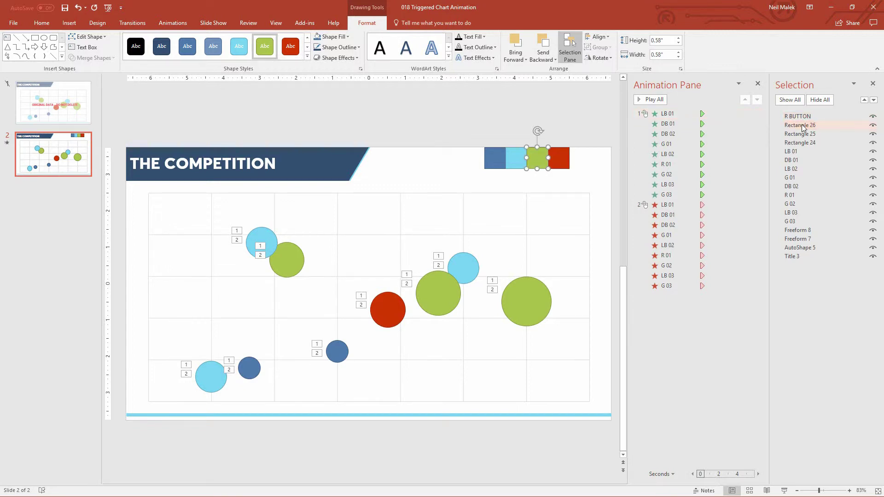
pyautogui.click(830, 124)
pyautogui.write('G BUTTON')
pyautogui.press('Return')
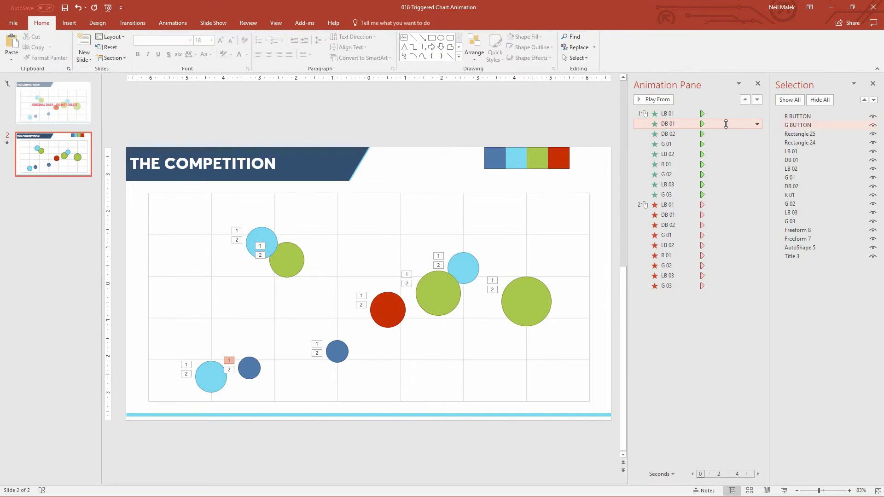
# Rename Rectangle 25 to LB BUTTON and Rectangle 24, the dark-blue square, to DB BUTTON.
pyautogui.click(798, 133)
pyautogui.click(814, 133)
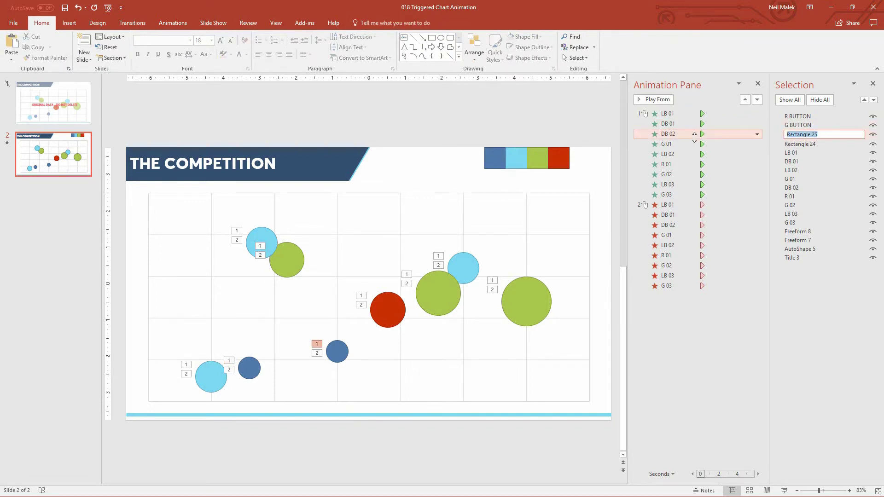
pyautogui.write('LB BUTTON')
pyautogui.press('Return')
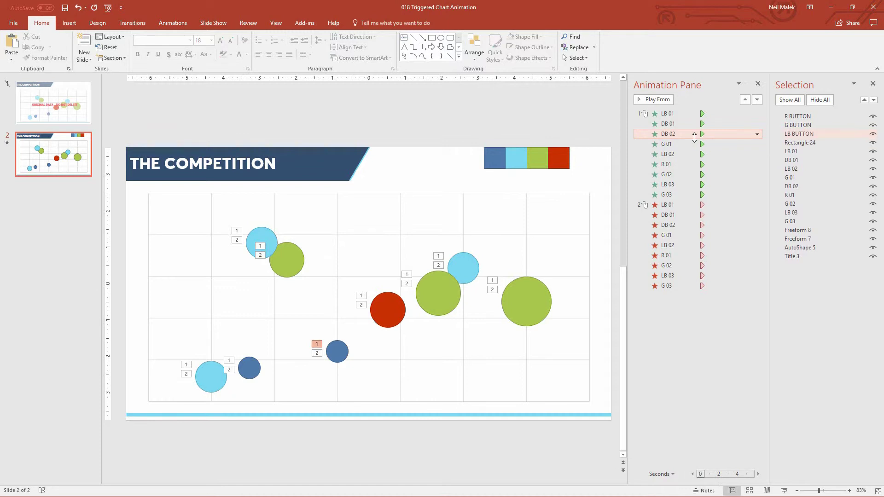
pyautogui.click(803, 143)
pyautogui.click(805, 144)
pyautogui.write('DB BUTTON')
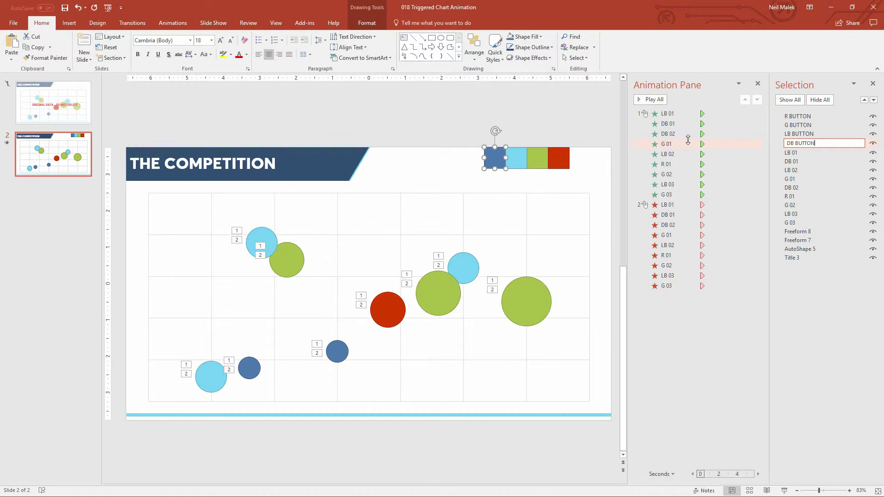
pyautogui.press('Return')
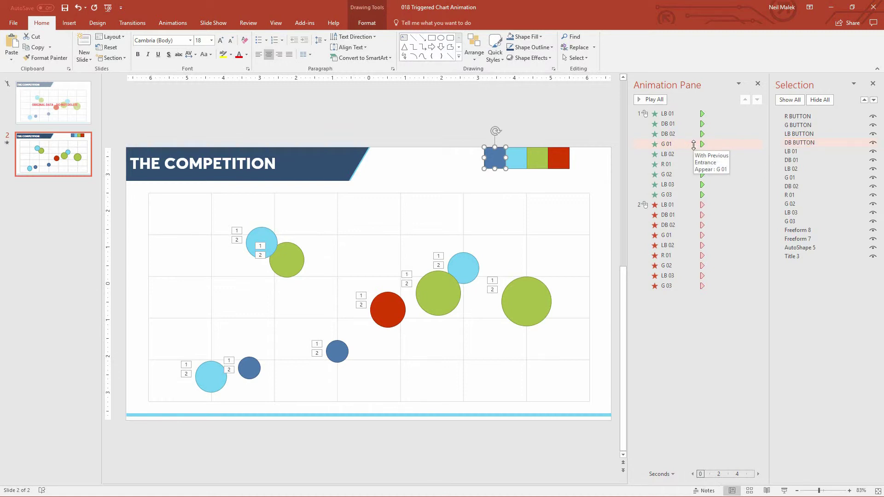
# Set LB 01's Appear animation to trigger On Click of LB BUTTON.
pyautogui.click(675, 115)
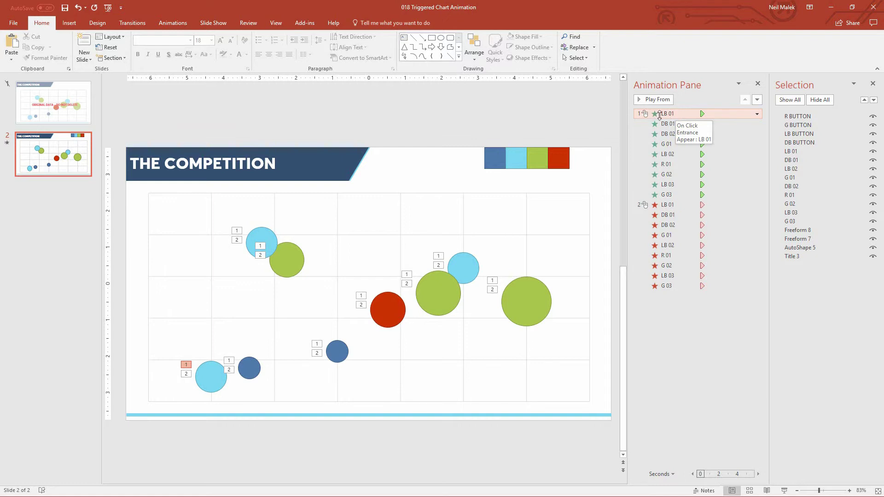
pyautogui.click(169, 24)
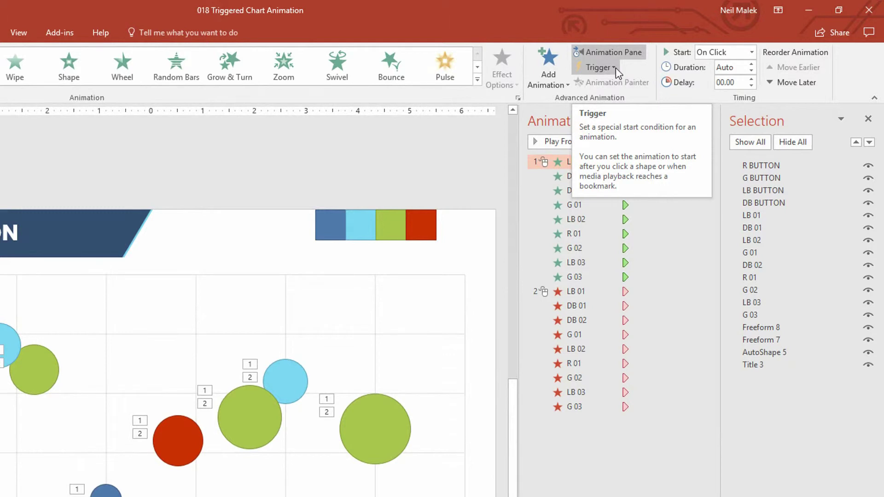
pyautogui.click(615, 68)
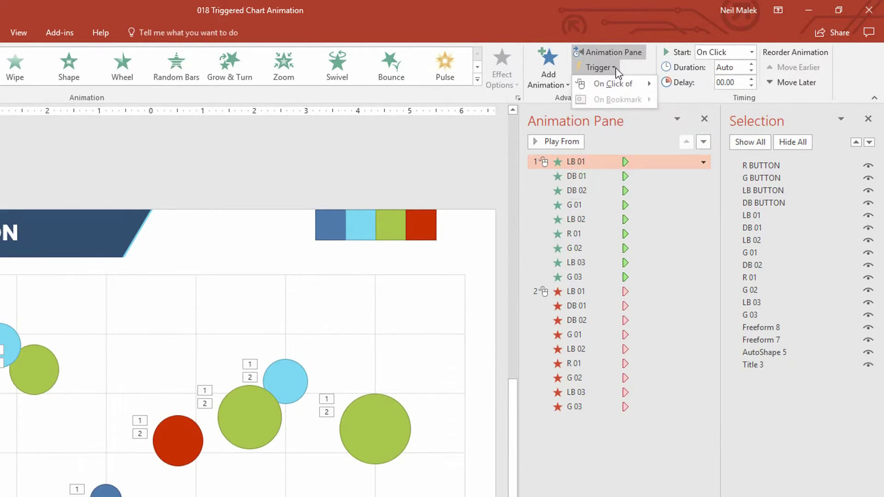
pyautogui.moveTo(619, 87)
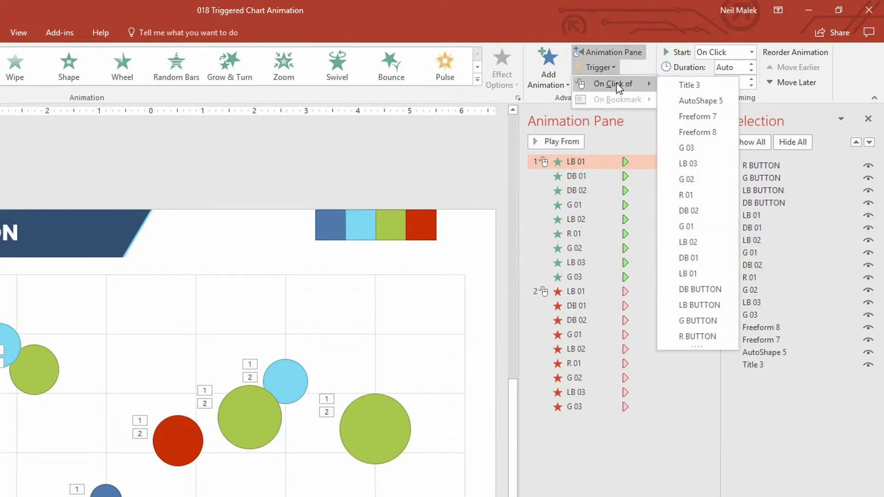
pyautogui.click(716, 306)
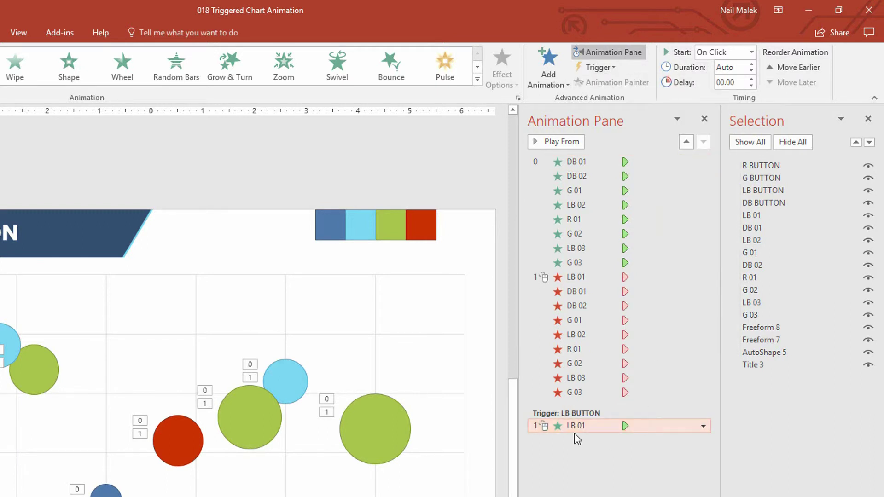
# Trigger the DB 01 and DB 02 appearances with DB BUTTON, and G 01's with G BUTTON.
pyautogui.click(587, 162)
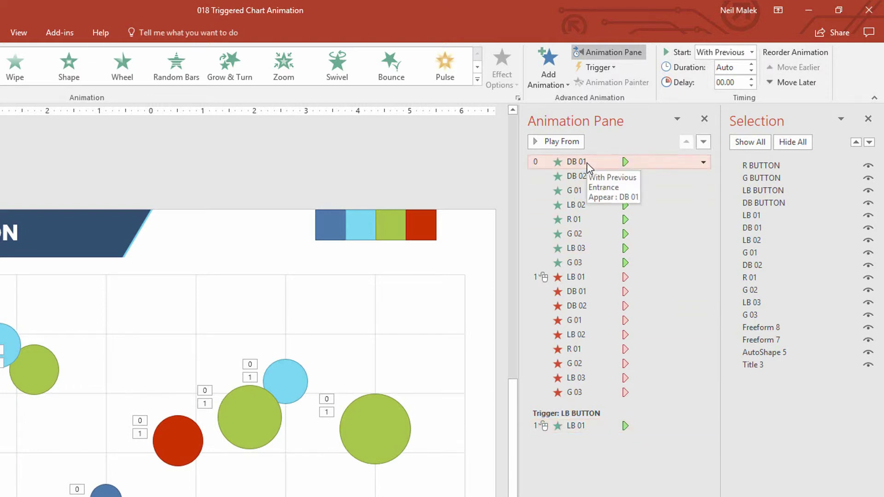
pyautogui.click(616, 68)
pyautogui.moveTo(622, 87)
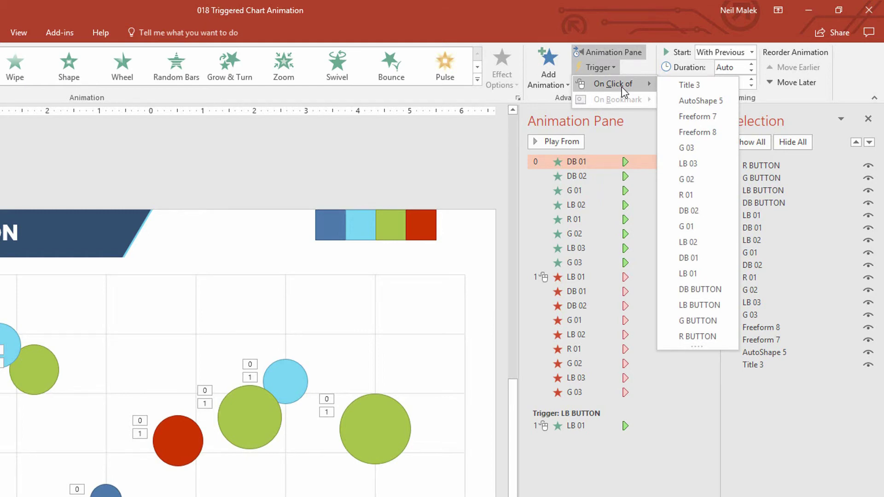
pyautogui.click(698, 290)
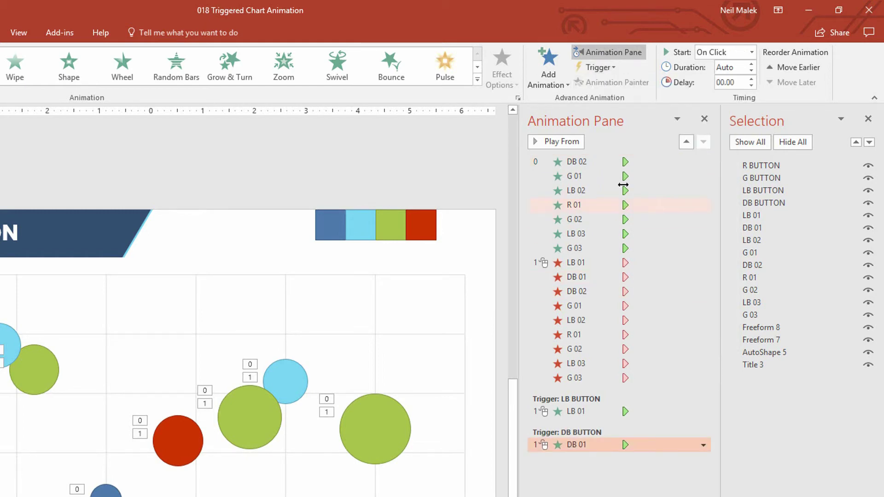
pyautogui.click(587, 162)
pyautogui.click(613, 68)
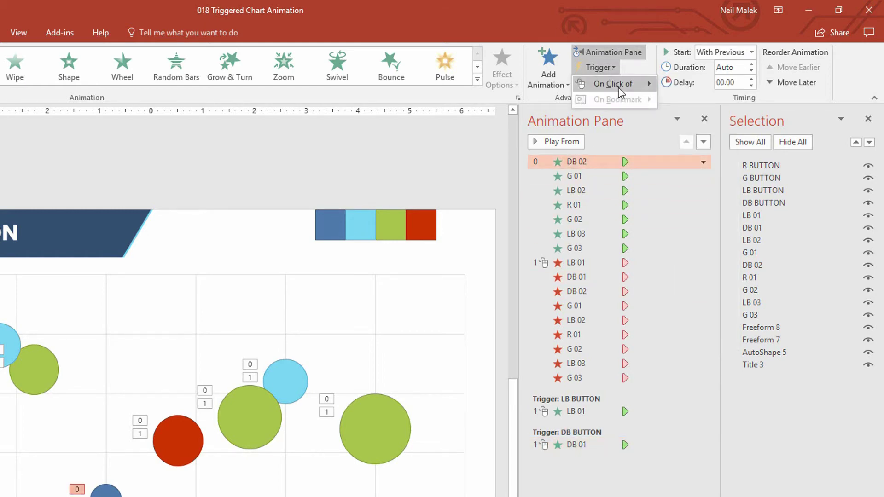
pyautogui.moveTo(619, 86)
pyautogui.click(698, 290)
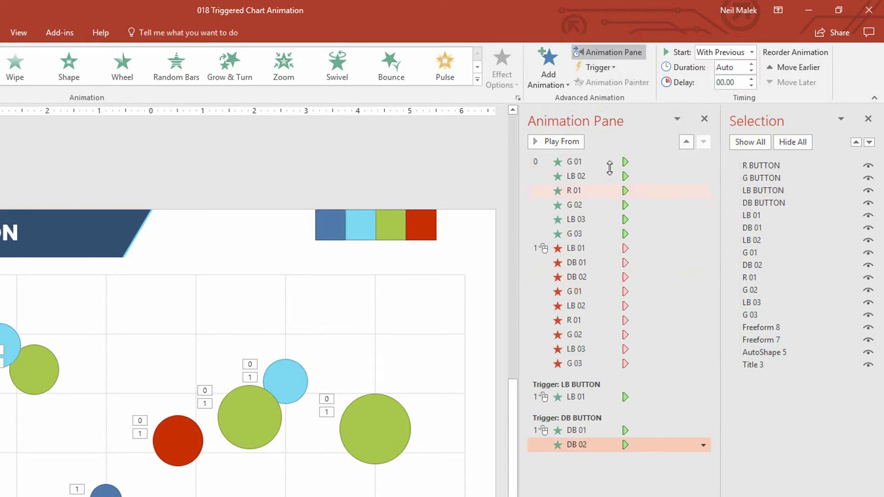
pyautogui.click(606, 159)
pyautogui.click(612, 69)
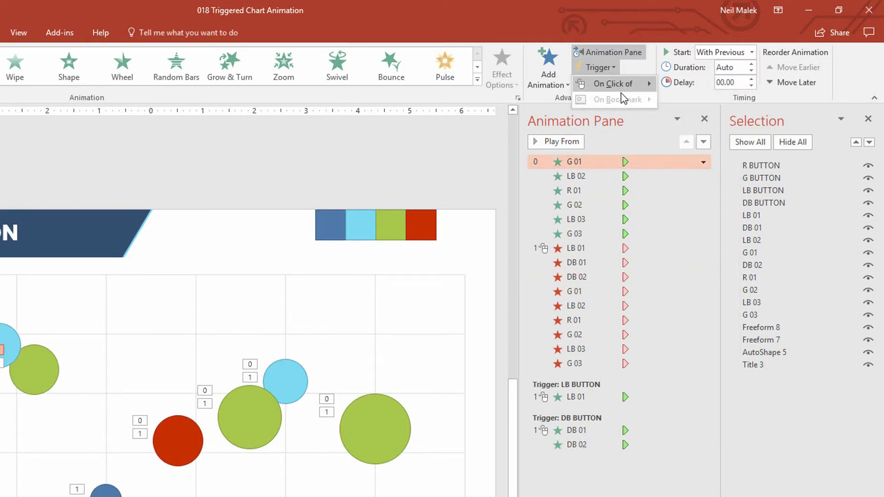
pyautogui.moveTo(635, 87)
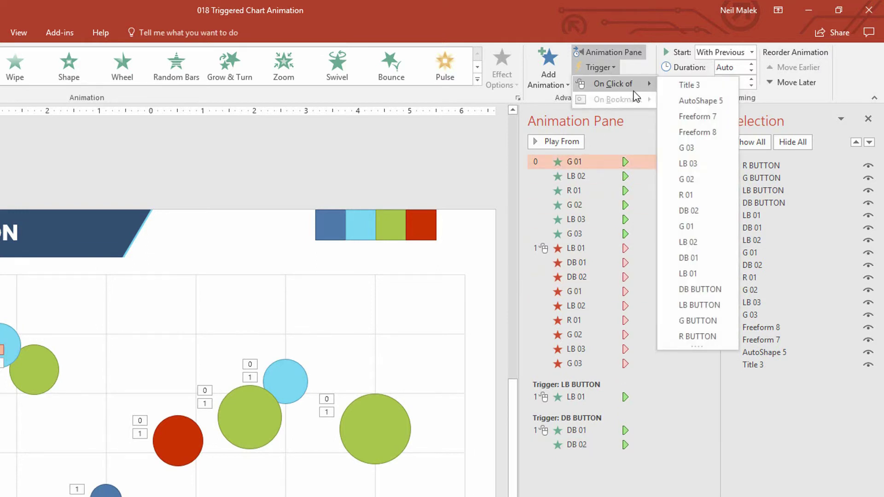
pyautogui.click(698, 320)
# Link LB 02's appearance to LB BUTTON, R 01's to R BUTTON and G 02's to G BUTTON.
pyautogui.click(603, 161)
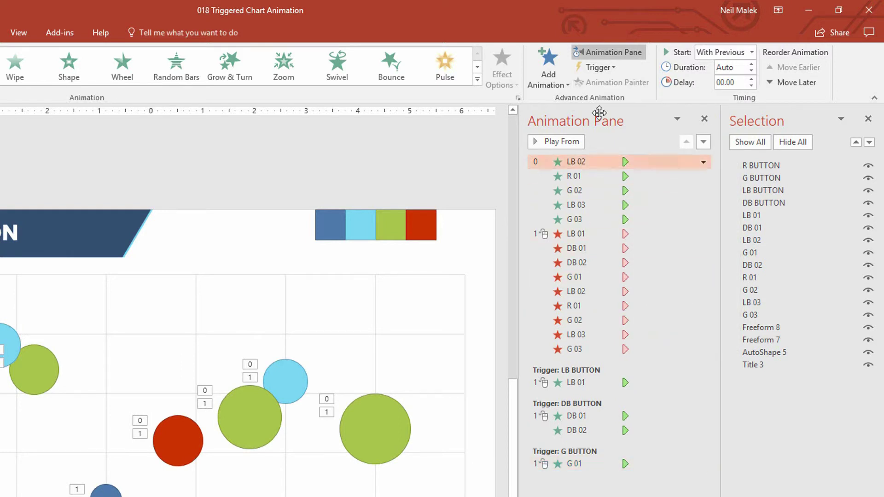
pyautogui.click(605, 65)
pyautogui.moveTo(622, 84)
pyautogui.click(699, 305)
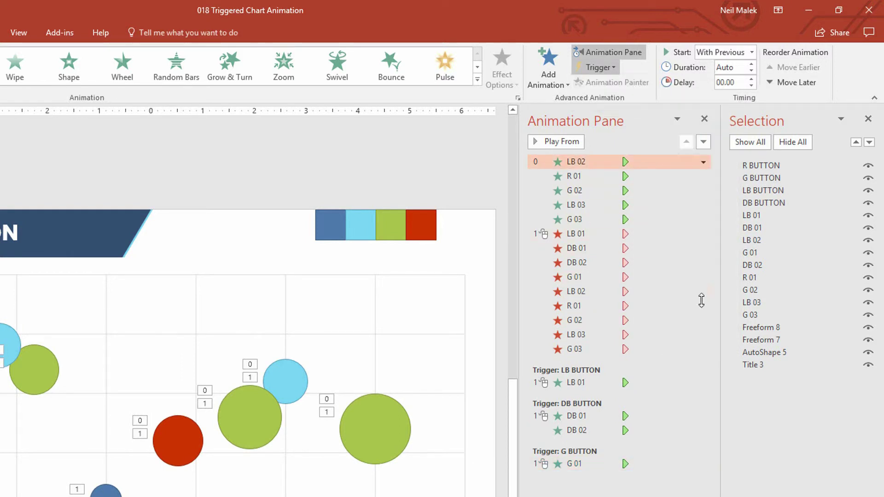
pyautogui.click(598, 162)
pyautogui.click(606, 68)
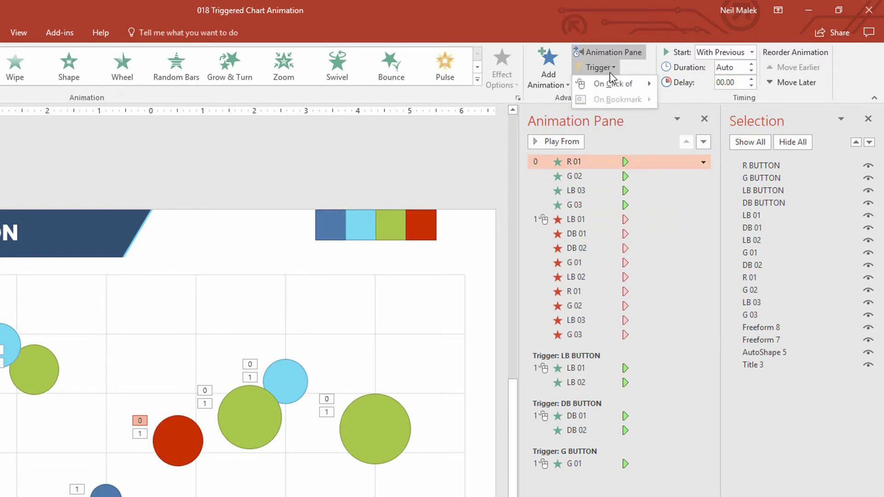
pyautogui.moveTo(623, 87)
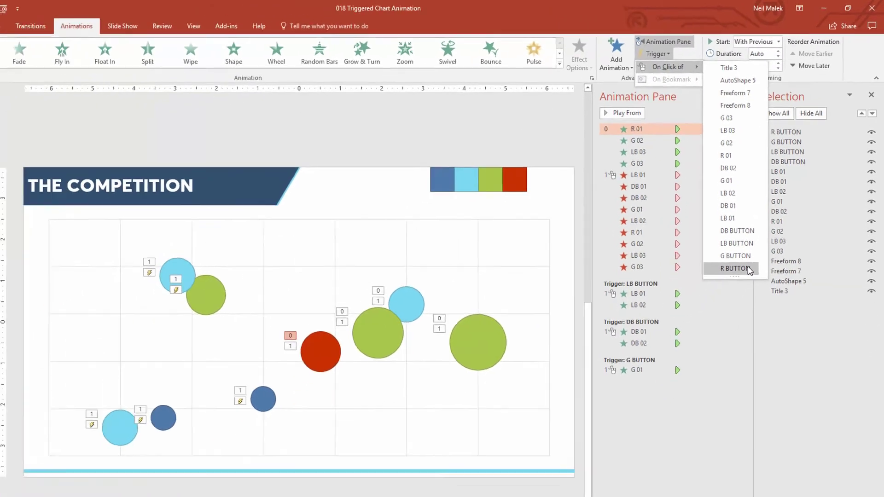
pyautogui.click(698, 334)
pyautogui.click(576, 161)
pyautogui.click(600, 67)
pyautogui.moveTo(614, 83)
pyautogui.click(748, 225)
# Link LB 03's appearance to LB BUTTON and G 03's to G BUTTON.
pyautogui.click(668, 113)
pyautogui.click(683, 47)
pyautogui.moveTo(693, 58)
pyautogui.click(750, 214)
pyautogui.click(683, 47)
pyautogui.click(750, 225)
pyautogui.click(667, 113)
# Trigger LB 01's disappearance with LB BUTTON and both DB disappearances with DB BUTTON.
pyautogui.click(683, 47)
pyautogui.click(751, 214)
pyautogui.click(668, 114)
pyautogui.keyDown('shift'); pyautogui.click(667, 123); pyautogui.keyUp('shift')
pyautogui.click(683, 47)
pyautogui.click(751, 203)
pyautogui.click(668, 113)
# Tie the G 01–G 03 disappearances to G BUTTON and LB 02–LB 03 disappearances to LB BUTTON.
pyautogui.keyDown('ctrl'); pyautogui.click(667, 144); pyautogui.keyUp('ctrl')
pyautogui.keyDown('ctrl'); pyautogui.click(667, 164); pyautogui.keyUp('ctrl')
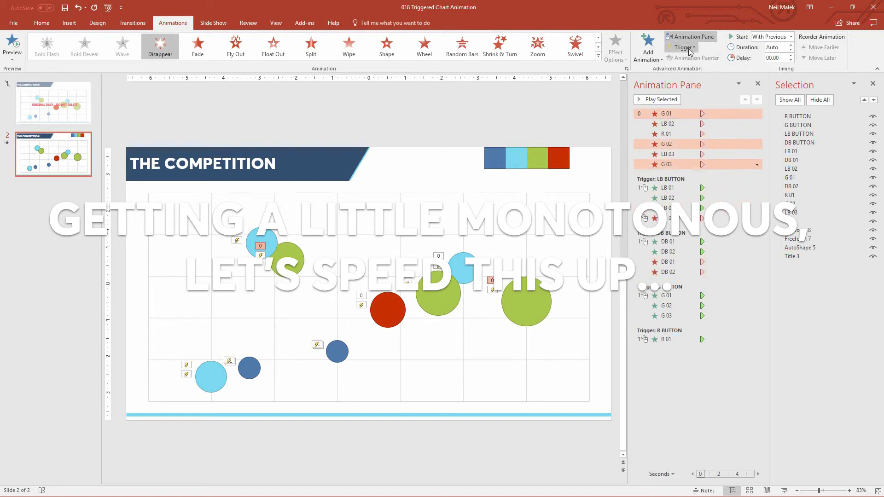
pyautogui.click(684, 47)
pyautogui.click(750, 225)
pyautogui.click(667, 113)
pyautogui.keyDown('ctrl'); pyautogui.click(667, 133); pyautogui.keyUp('ctrl')
pyautogui.click(683, 47)
pyautogui.click(750, 214)
pyautogui.click(667, 113)
pyautogui.click(684, 47)
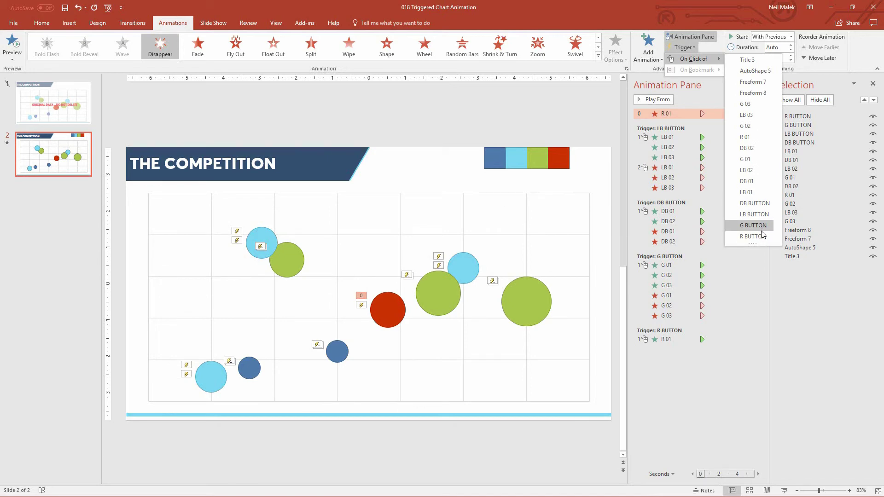
# Link R 01's disappearance to R BUTTON and set DB 01's disappearance to start On Click.
pyautogui.click(750, 237)
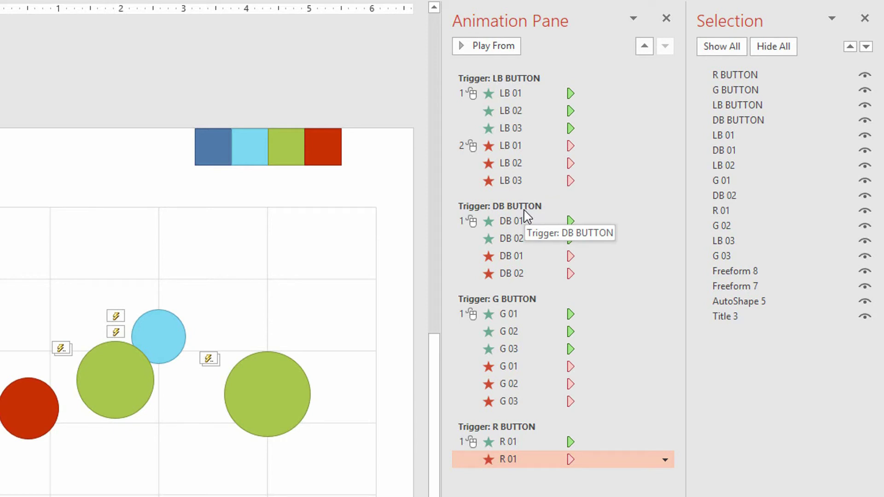
pyautogui.click(506, 259)
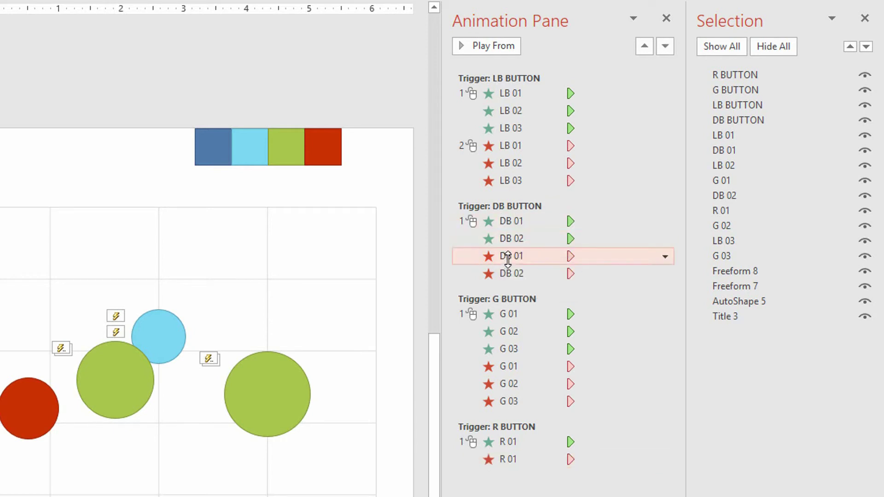
pyautogui.click(664, 256)
pyautogui.click(653, 275)
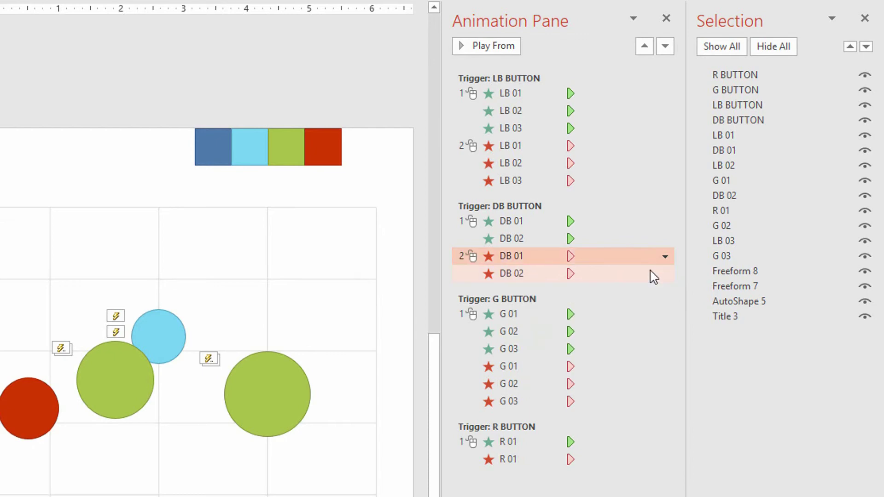
pyautogui.click(501, 257)
# Set the G 01 and R 01 disappearances to start On Click.
pyautogui.click(518, 366)
pyautogui.click(665, 366)
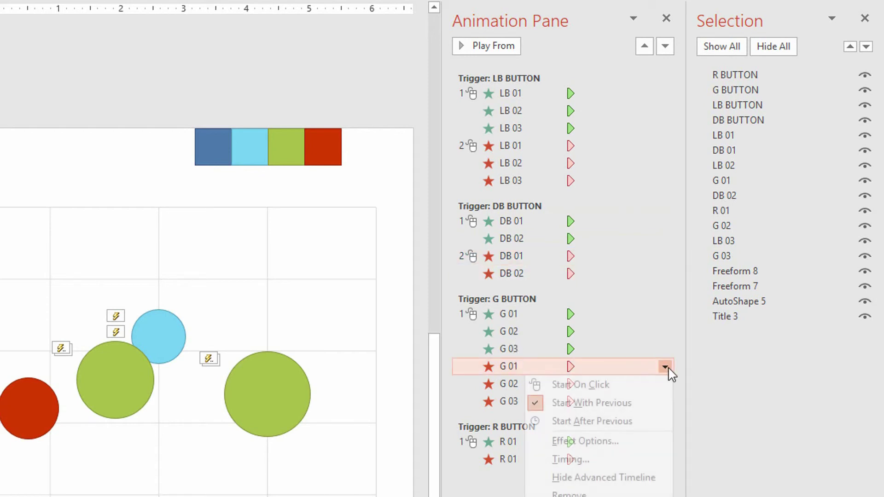
pyautogui.click(638, 387)
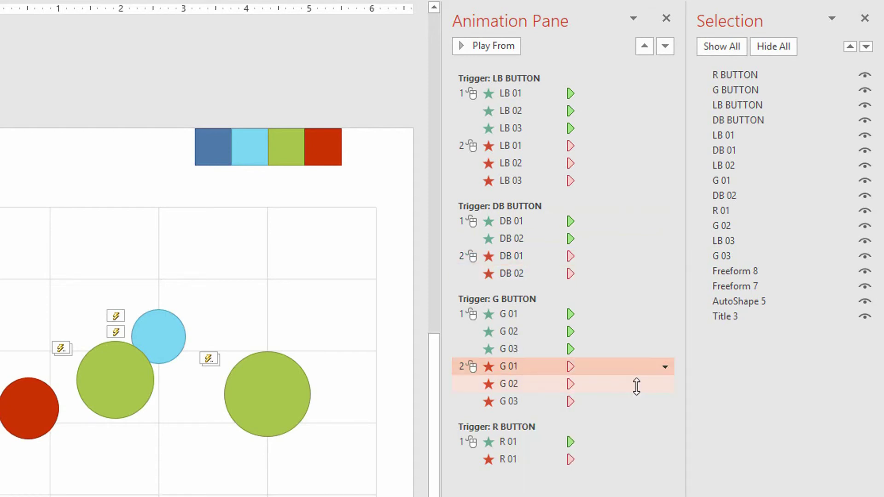
pyautogui.click(508, 459)
pyautogui.click(665, 459)
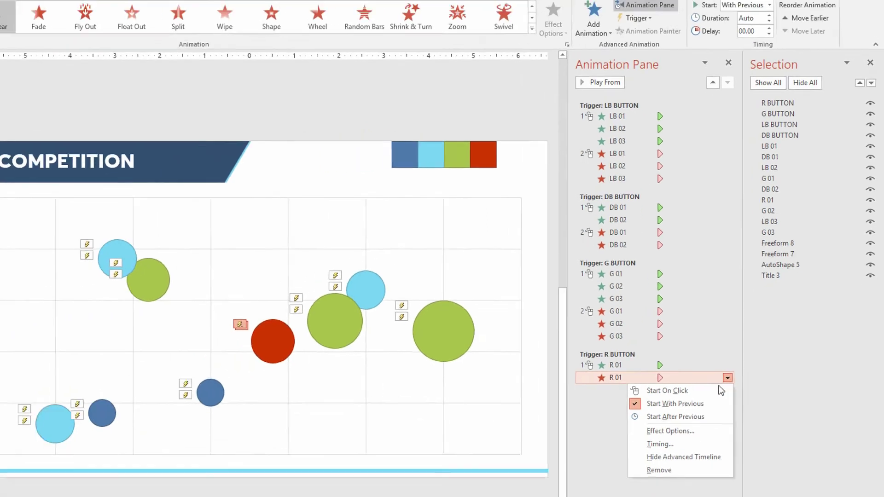
pyautogui.click(720, 390)
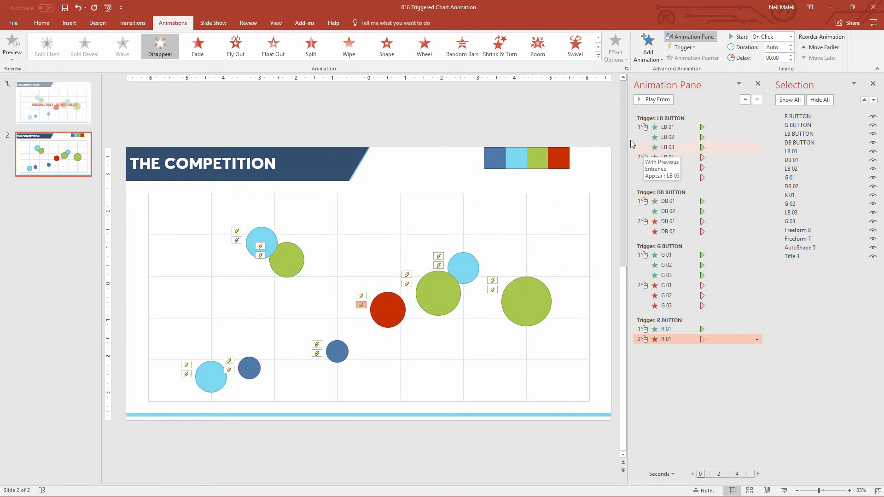
# Start the slide show from this slide with Shift+F5 and click the green square to toggle its bubbles.
pyautogui.click(595, 122)
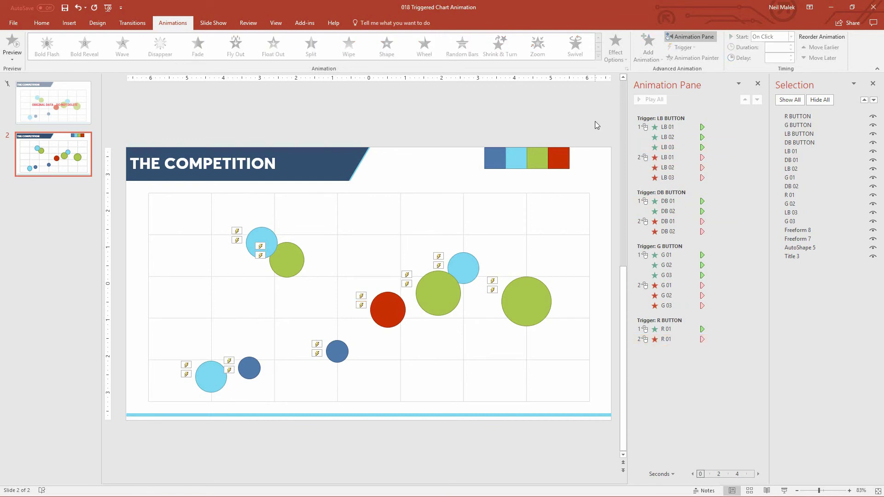
pyautogui.hotkey('shift', 'F5')
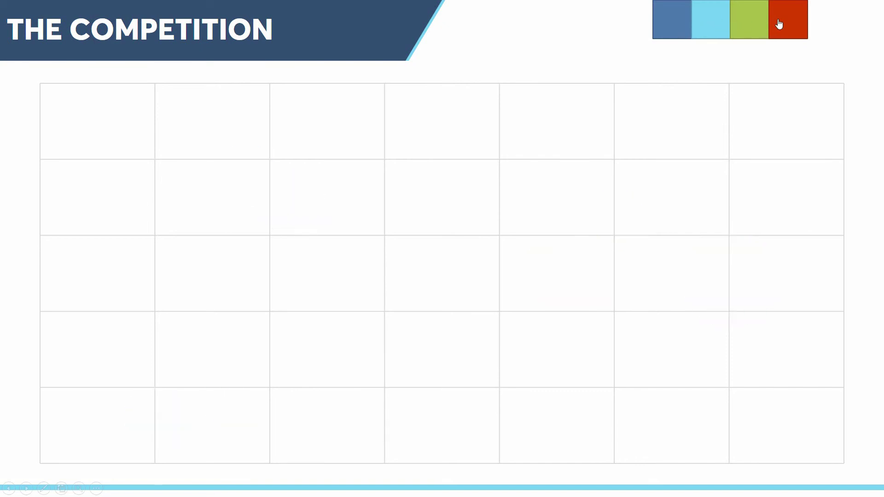
pyautogui.click(756, 24)
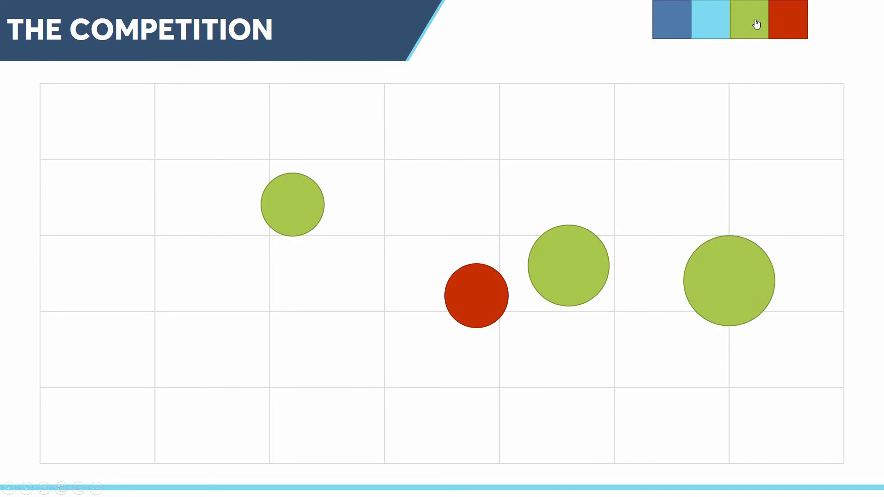